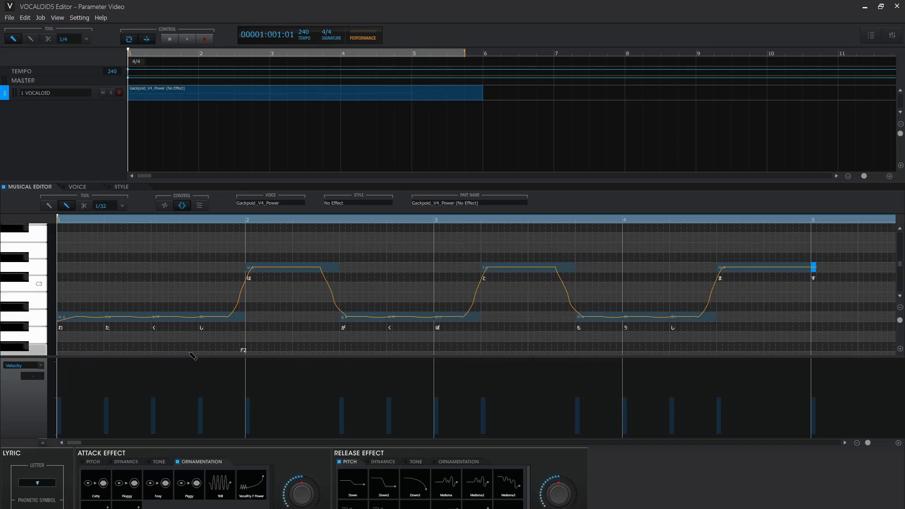
- Play the vocal phrase from the beginning of the part
double_click(76, 327)
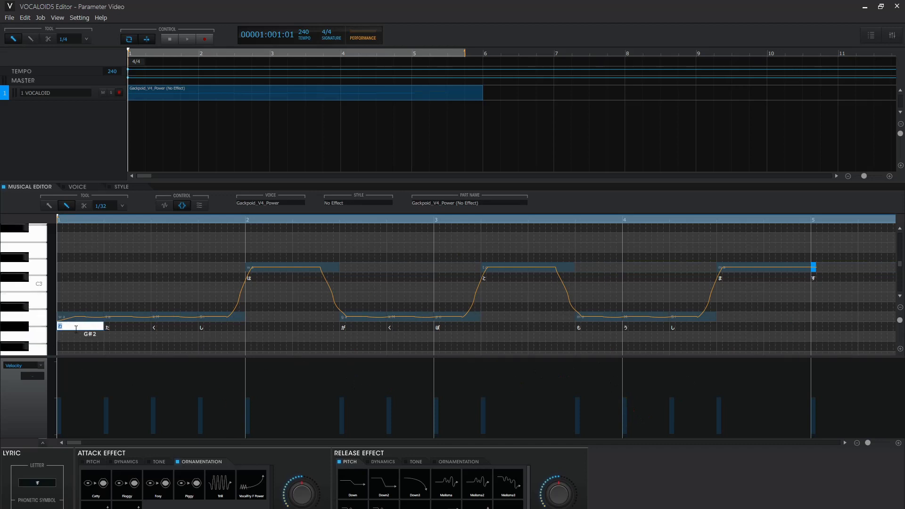
left_click(60, 219)
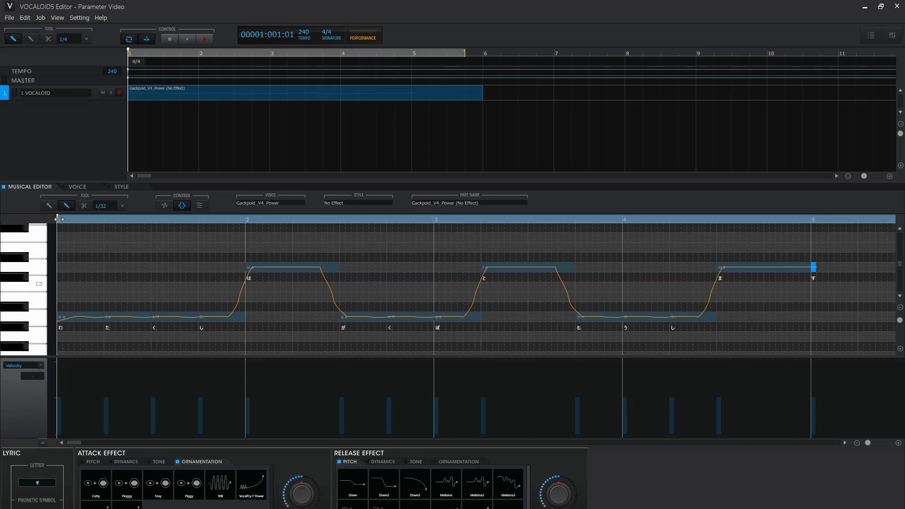
key("space")
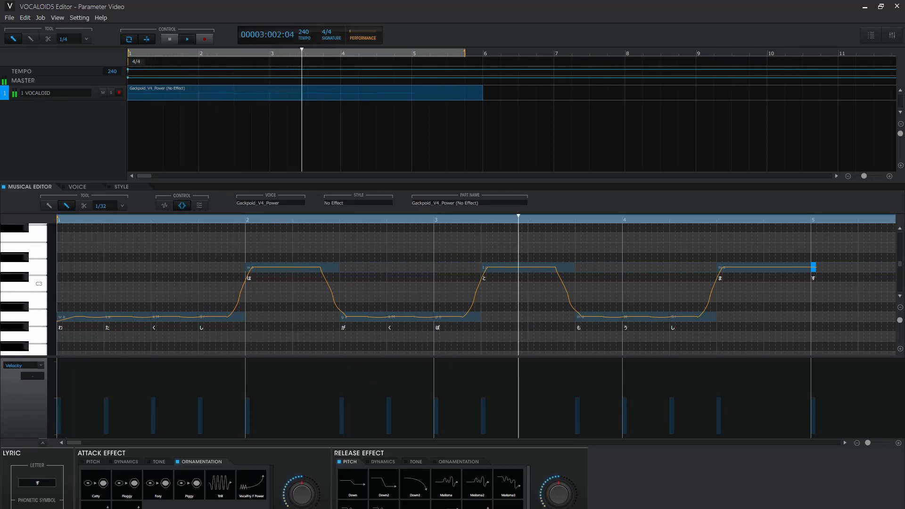
mouse_move(379, 508)
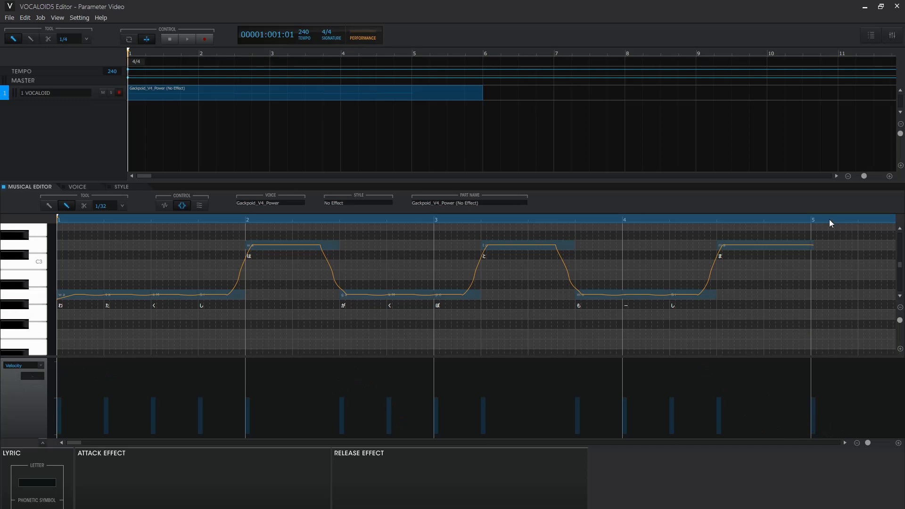
- Audition the last note at measure 5 with its velocity raised to nearly maximum, and with it lowered to 0
left_click_drag(806, 417, 809, 362)
key("space")
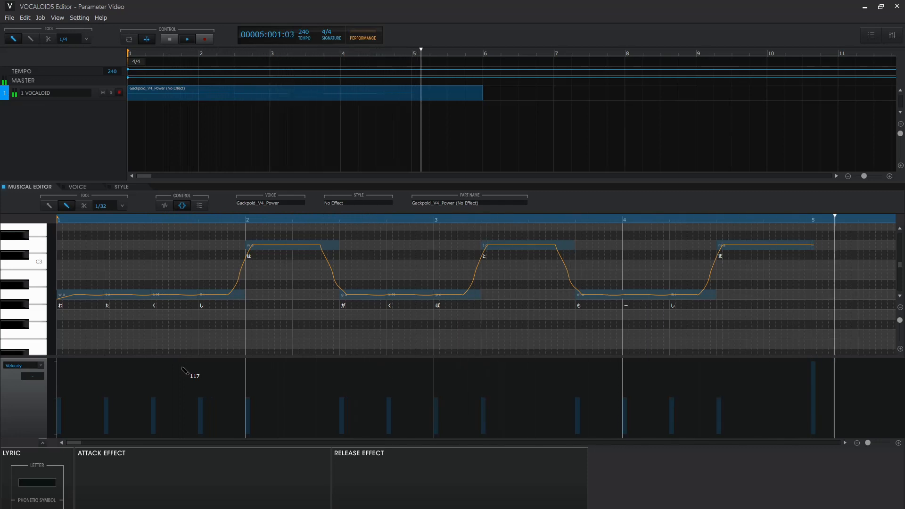
key("space")
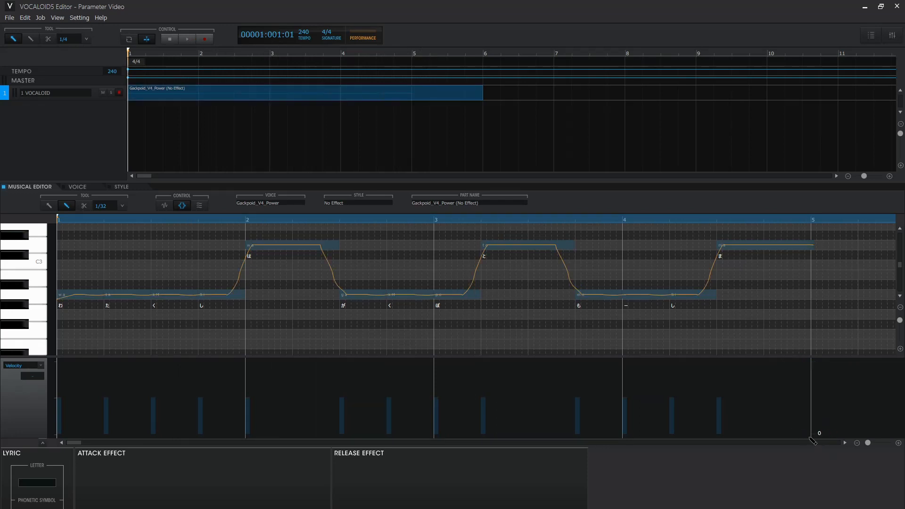
key("space")
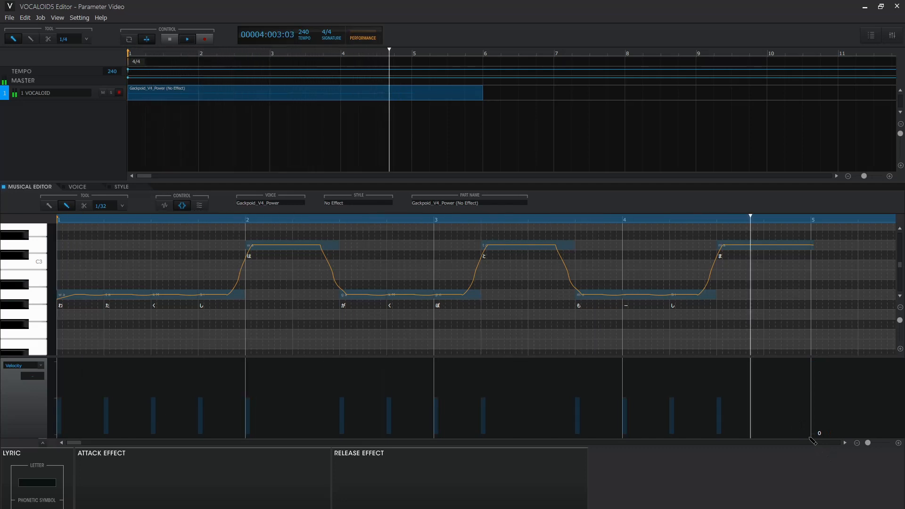
key("space")
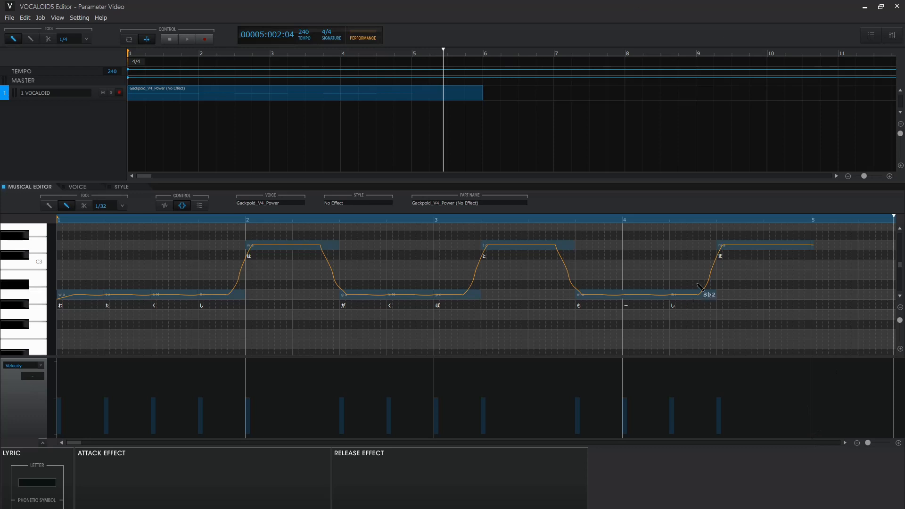
left_click(60, 218)
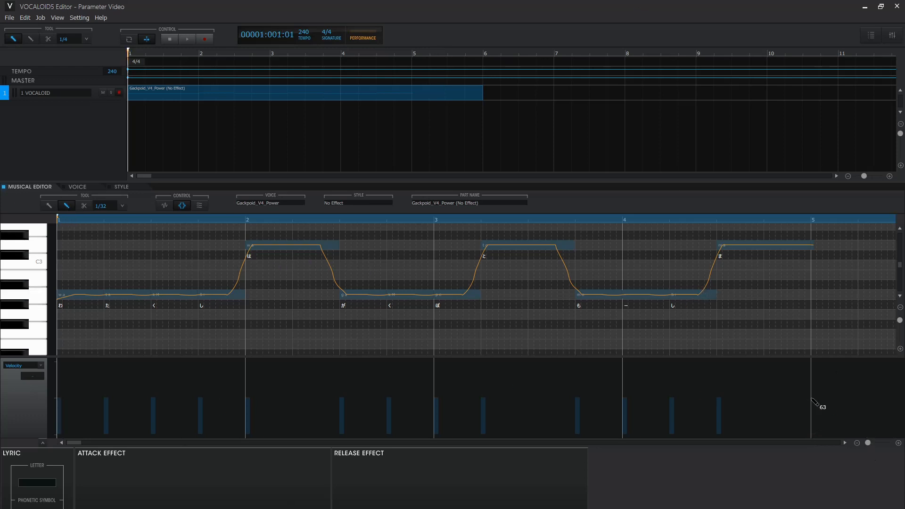
- Draw a freehand, rising and falling Dynamics curve across measures 1 to 4 and play the phrase
left_click(26, 366)
left_click(32, 382)
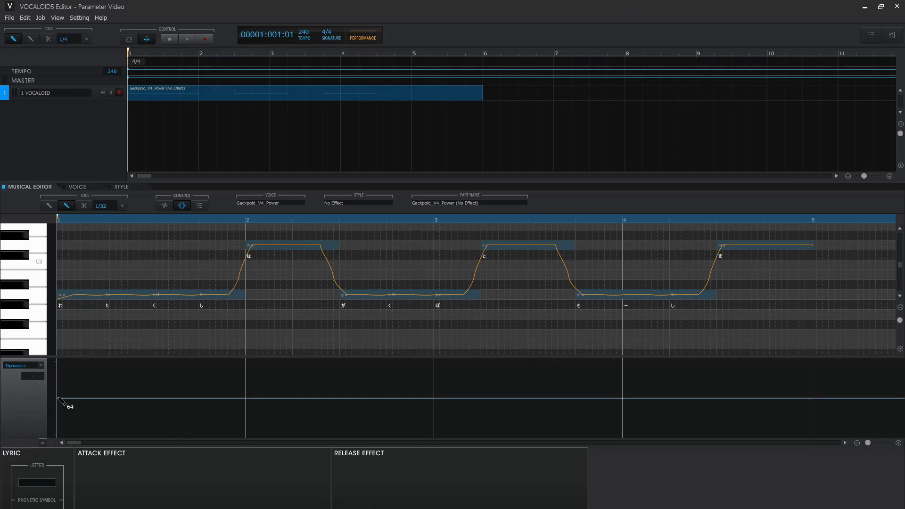
mouse_move(59, 399)
left_mouse_down()
mouse_move(281, 381)
mouse_move(602, 396)
mouse_move(811, 379)
left_mouse_up()
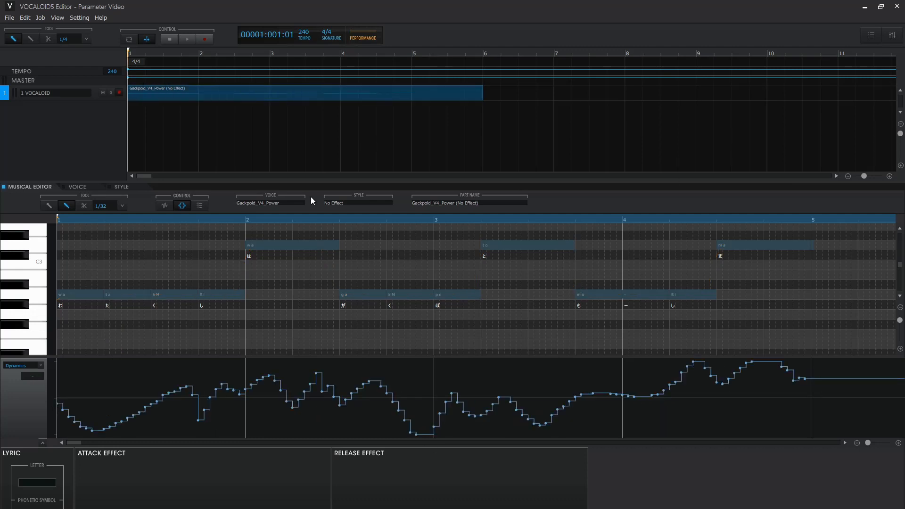
key("space")
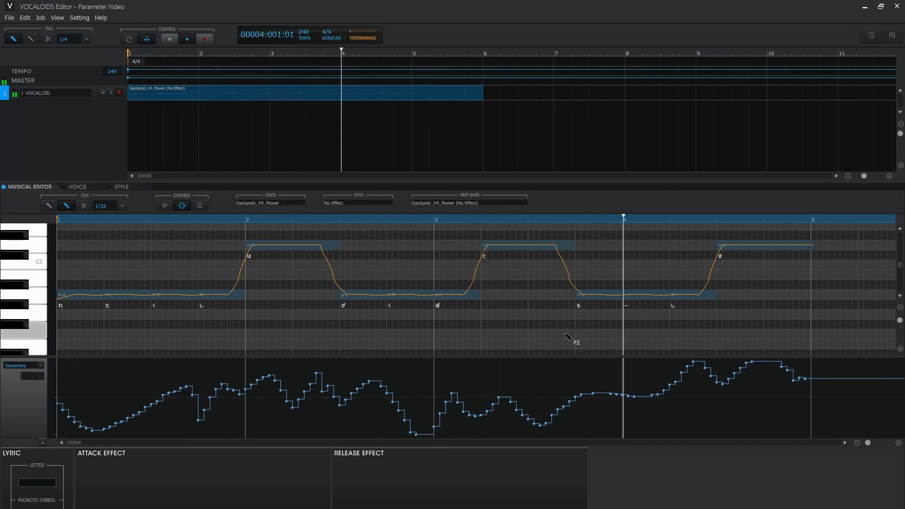
key("space")
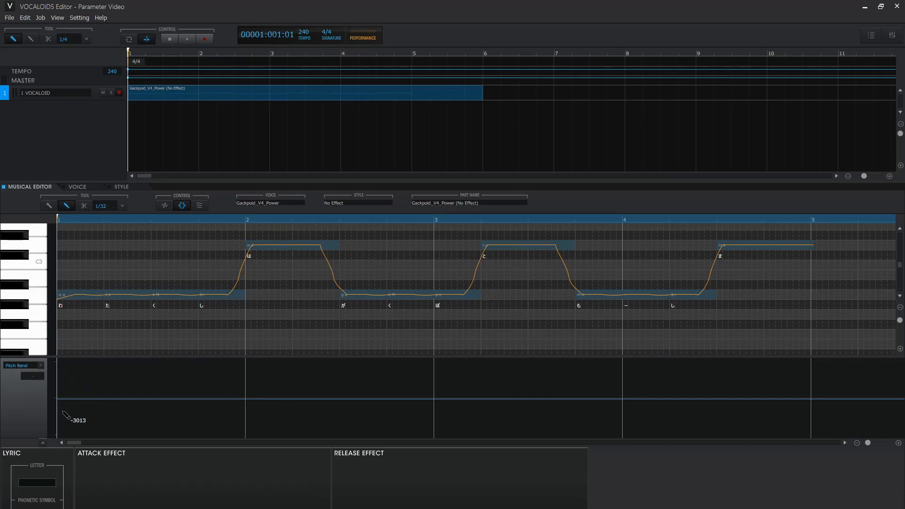
- Draw a strongly fluctuating Pitch Bend curve from the start of measure 1 to mid-measure 4 and play the phrase
mouse_move(70, 396)
left_mouse_down()
mouse_move(383, 363)
mouse_move(253, 414)
mouse_move(120, 404)
left_mouse_up()
mouse_move(63, 398)
left_mouse_down()
mouse_move(225, 486)
mouse_move(333, 430)
mouse_move(398, 427)
mouse_move(460, 401)
mouse_move(555, 433)
mouse_move(667, 429)
mouse_move(728, 408)
left_mouse_up()
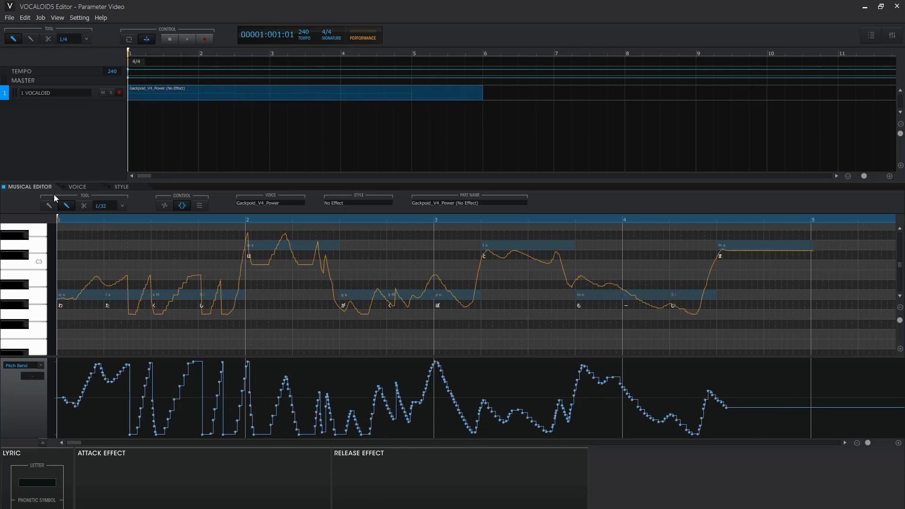
key("space")
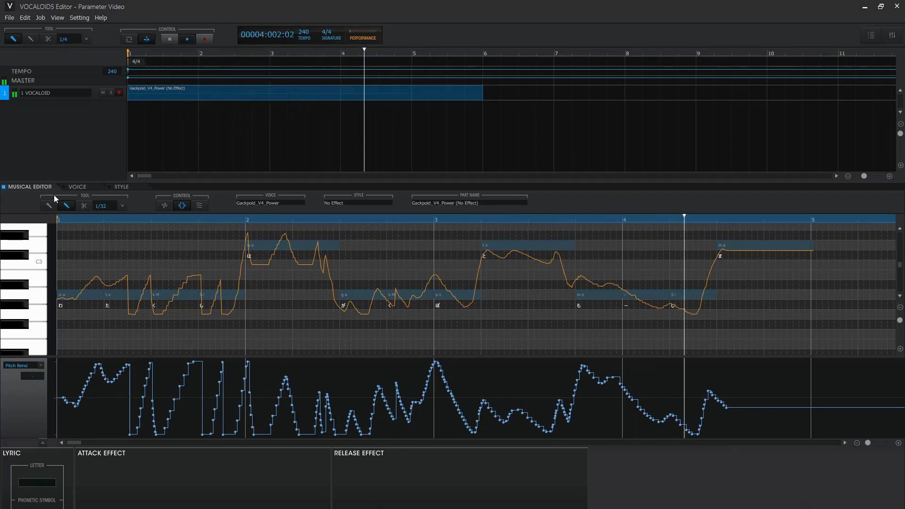
key("space")
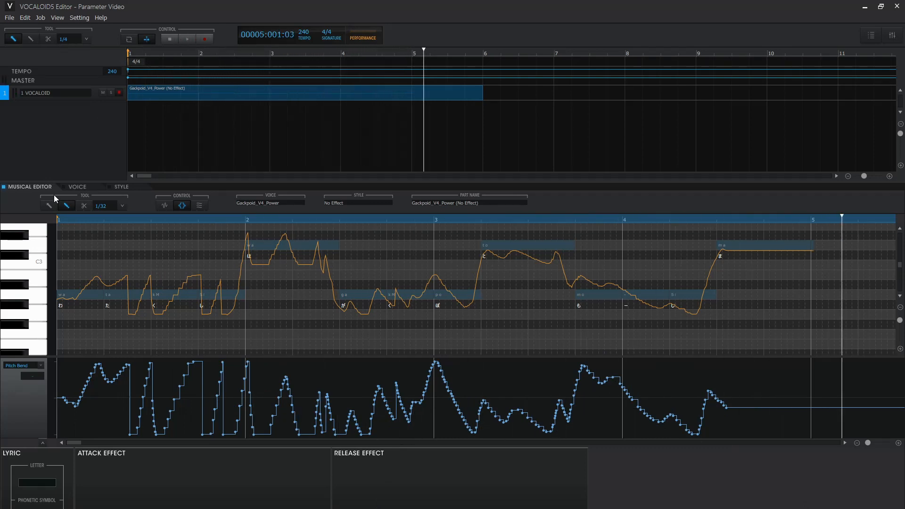
- Set the last Pitch Bend control point, under the high note in measure 4, to 0
right_click(725, 398)
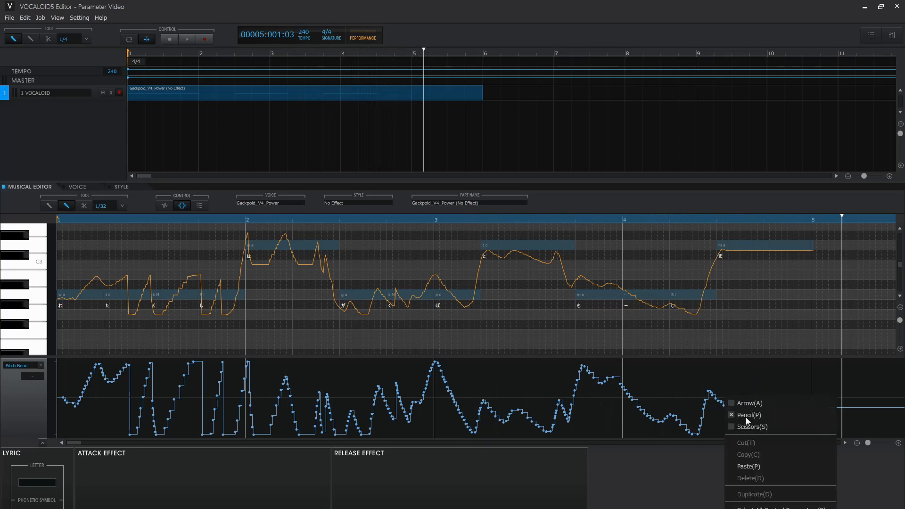
left_click(754, 403)
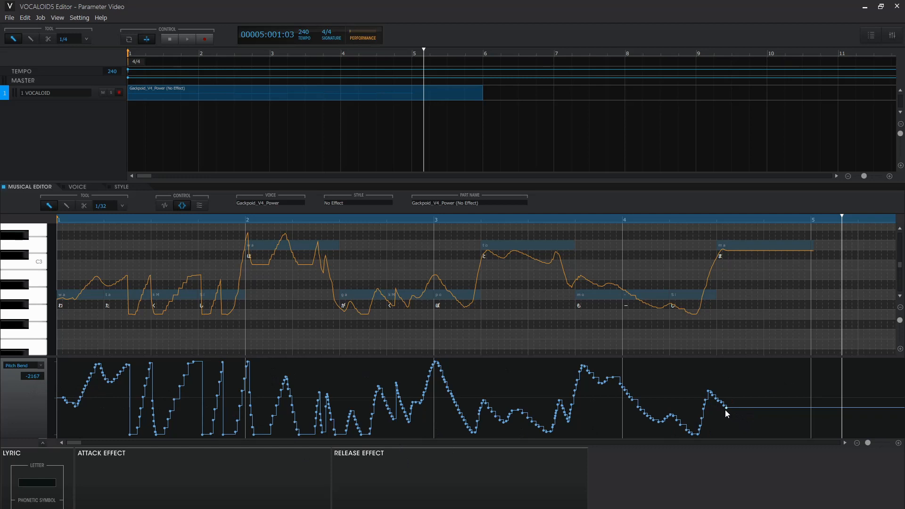
left_click_drag(725, 409, 740, 399)
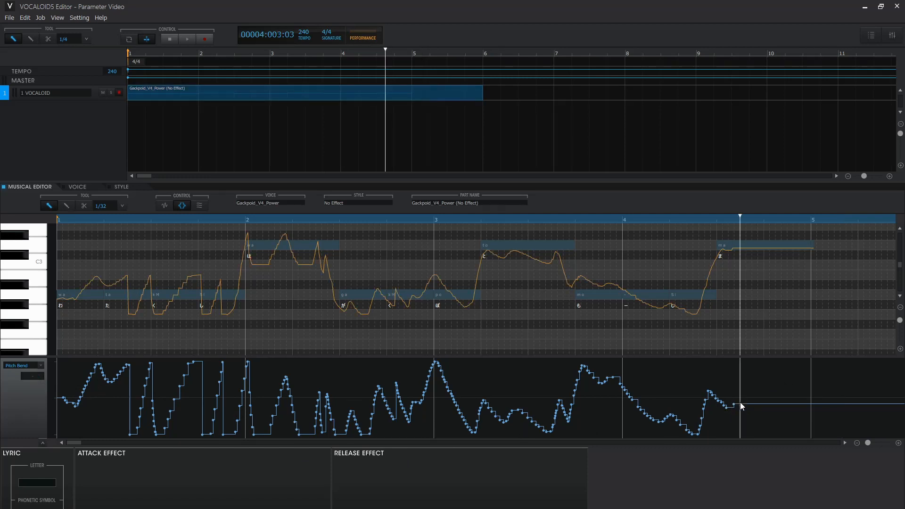
key("ctrl+z")
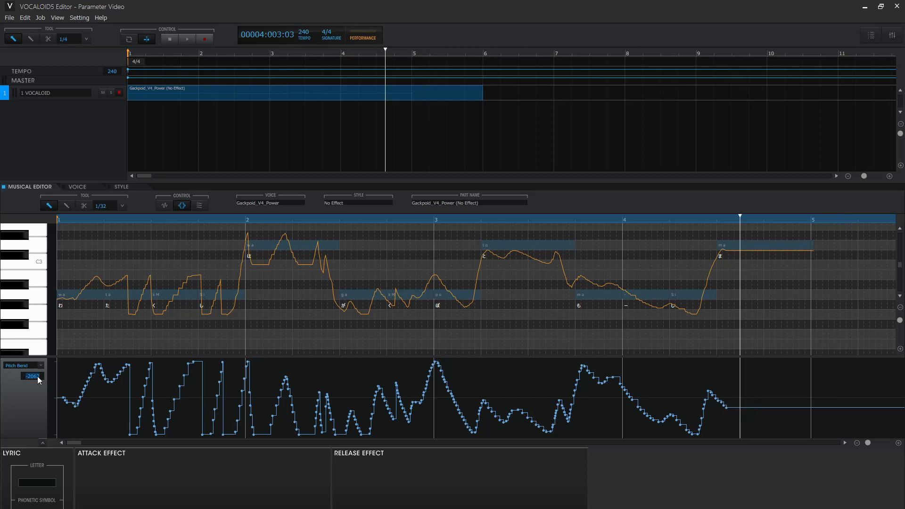
type("0")
key("Return")
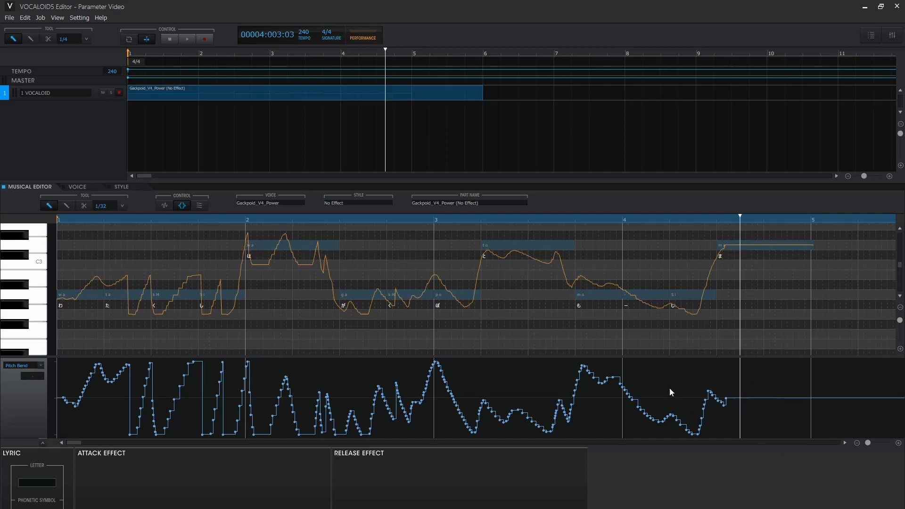
- Try deleting the group of Pitch Bend points spanning measure 3 and the start of measure 4, and undo the deletion
left_click_drag(643, 370, 520, 434)
key("Delete")
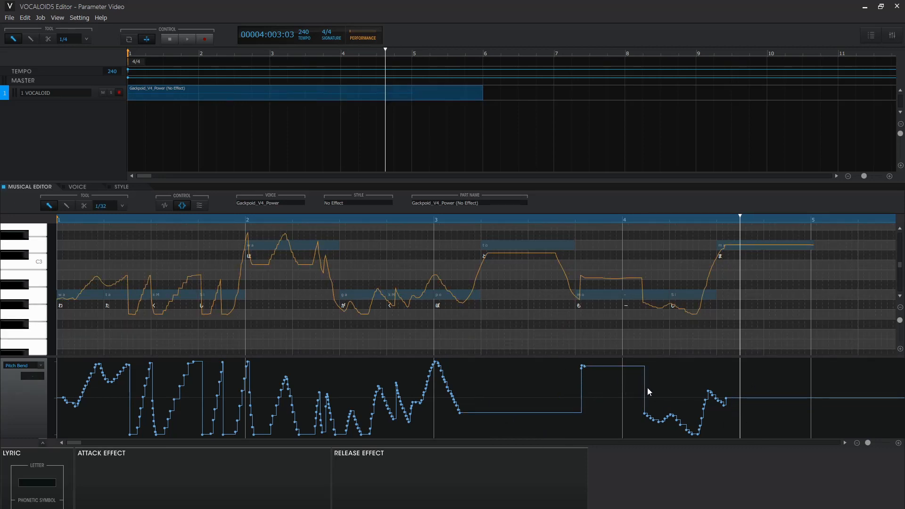
key("ctrl+z")
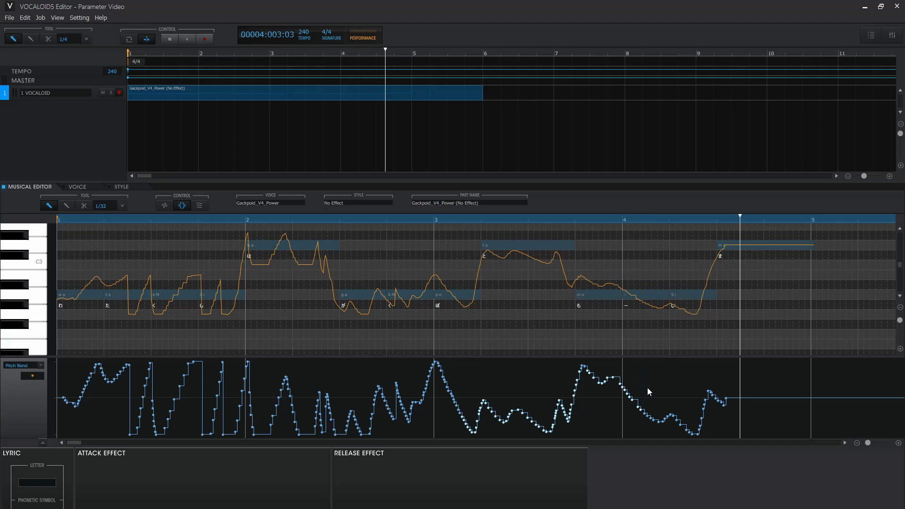
key("Delete")
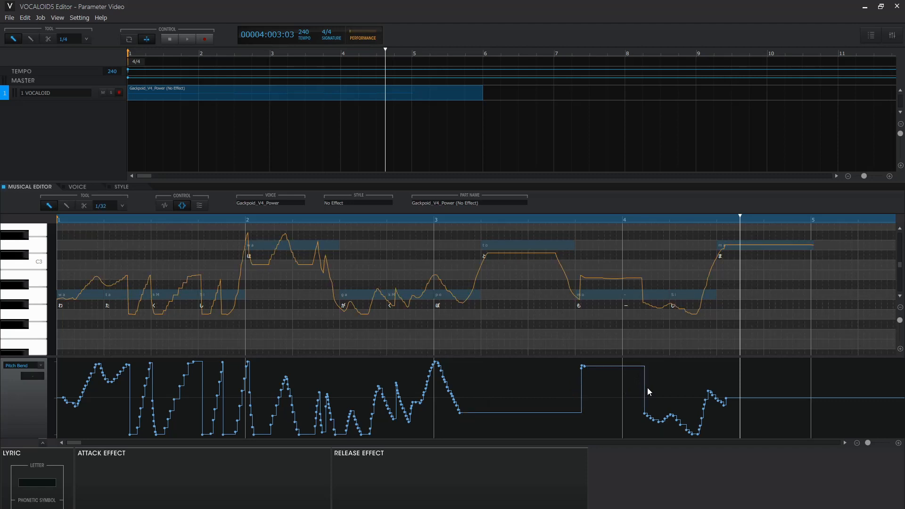
key("ctrl+z")
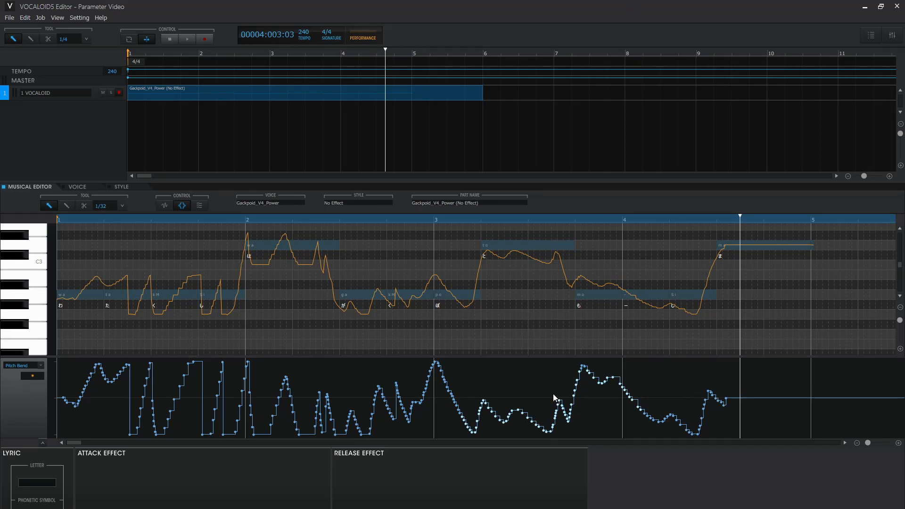
- Draw a Pitch Bend Sensitivity curve that climbs to the maximum just after measure 2 begins, and play the phrase
left_click(727, 403)
left_click(27, 367)
left_click(34, 396)
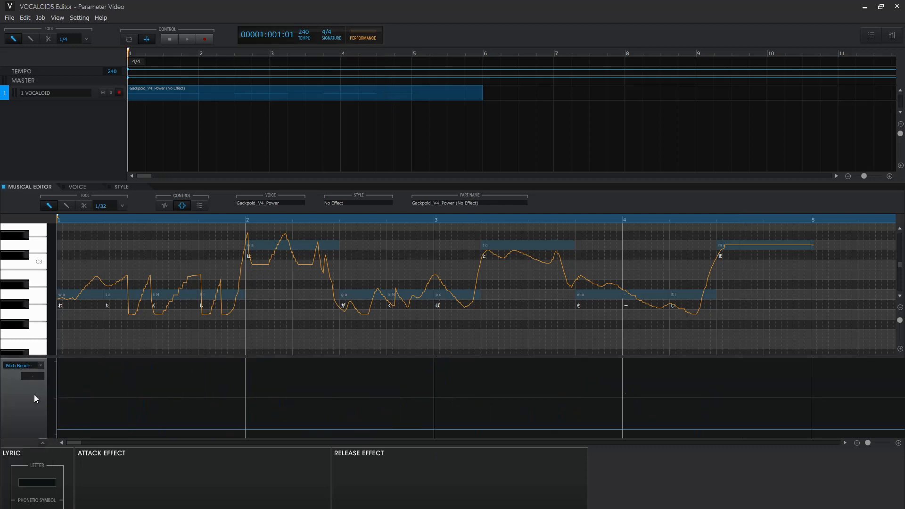
right_click(120, 405)
left_click(141, 424)
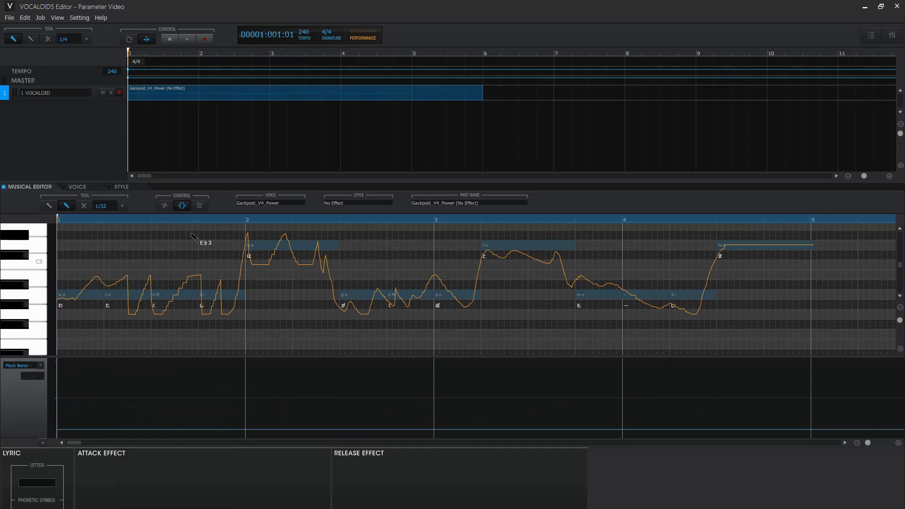
left_click_drag(81, 404, 274, 362)
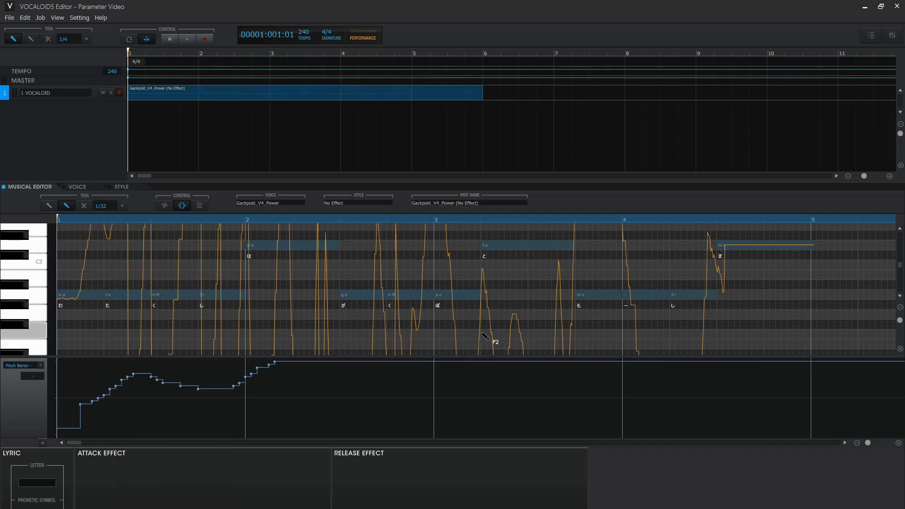
scroll(488, 330, "up", 3)
scroll(487, 325, "down", 3)
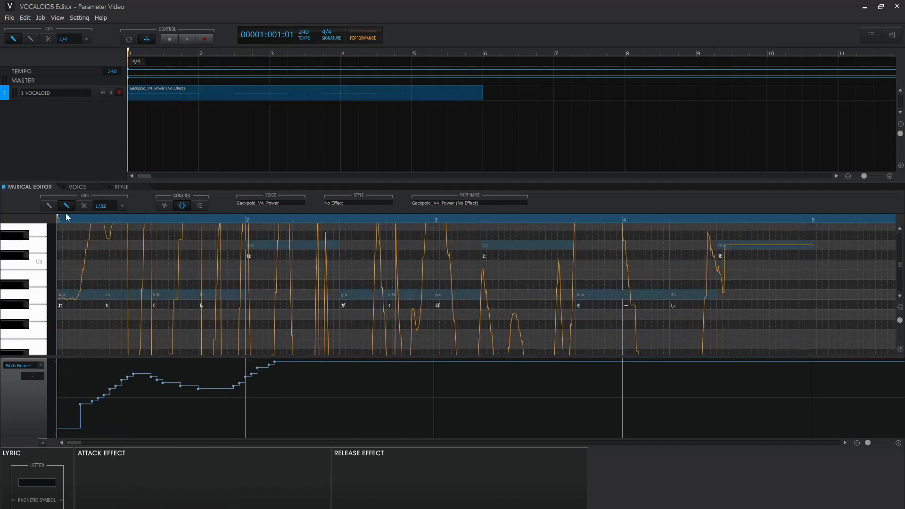
key("space")
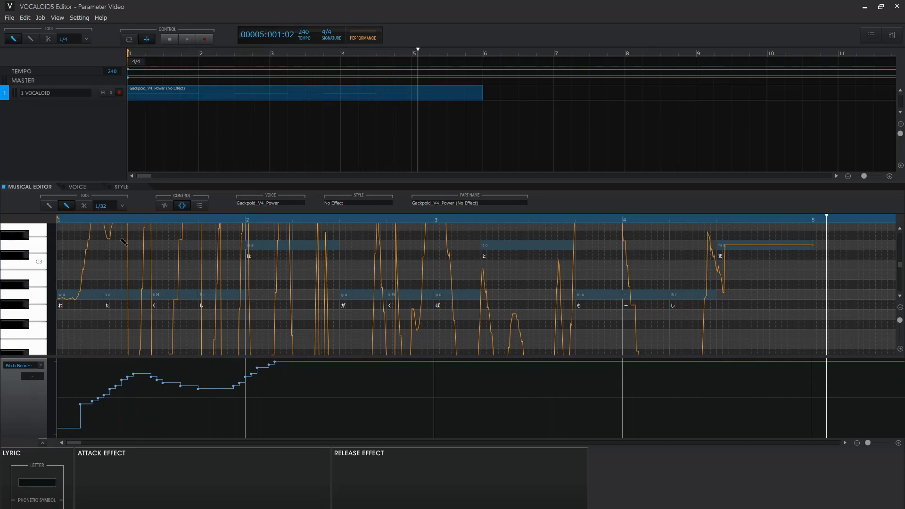
- Undo the Pitch Bend Sensitivity and Pitch Bend curve edits
key("ctrl+z")
key("ctrl+z")
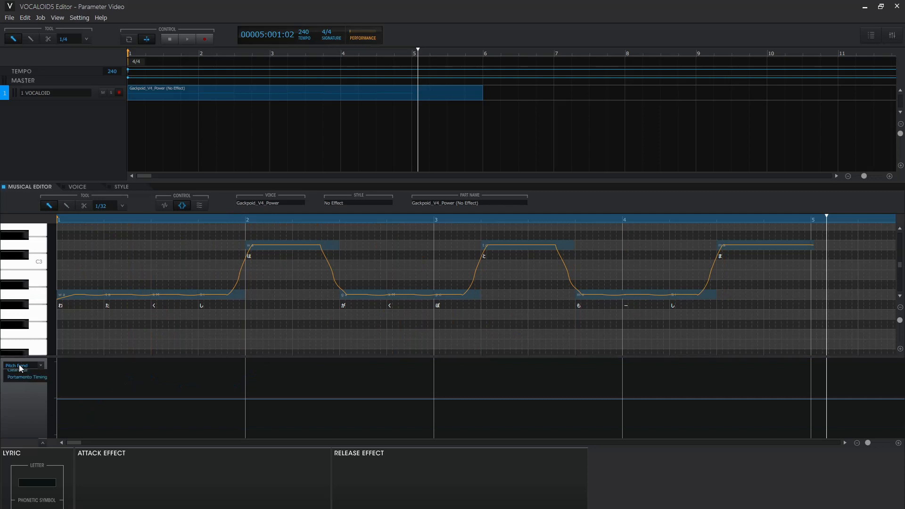
- Draw an Exciter curve that peaks over the three high notes and dips between them, and play the phrase from the start
left_click(19, 365)
left_click(33, 403)
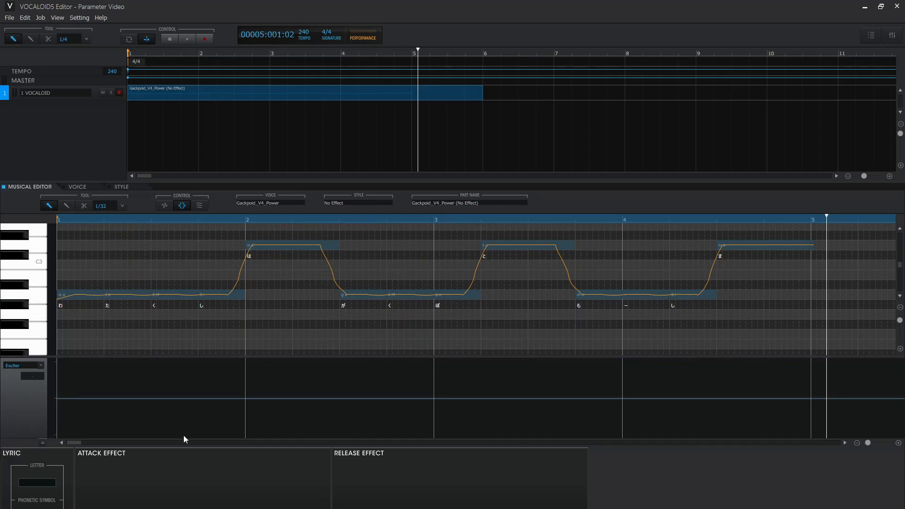
right_click(205, 411)
left_click(225, 431)
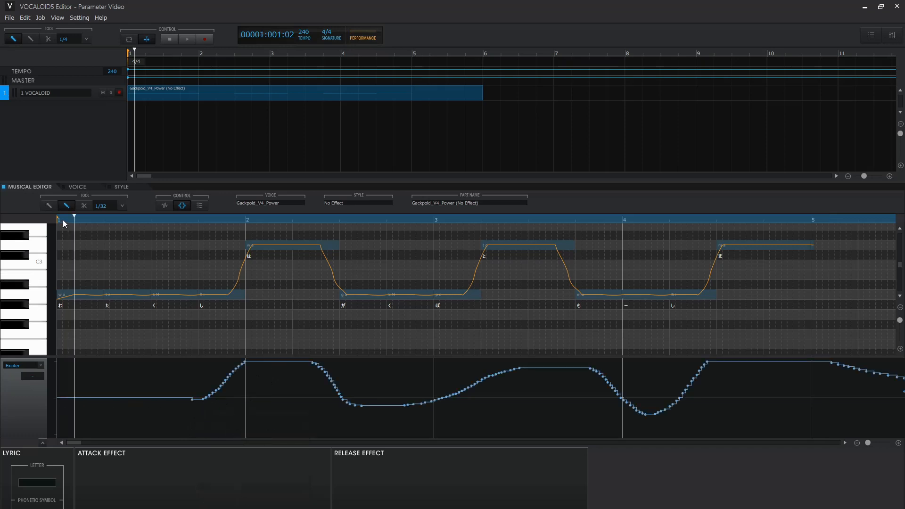
left_click(61, 218)
key("space")
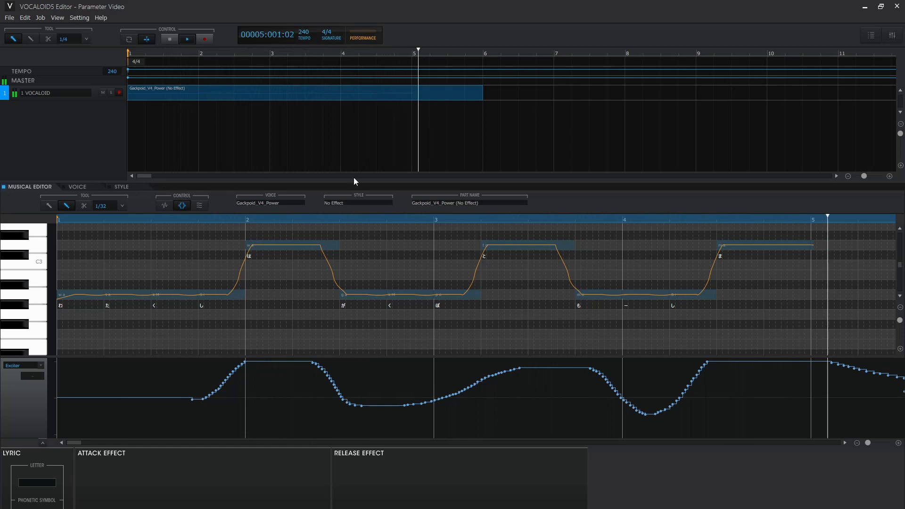
key("space")
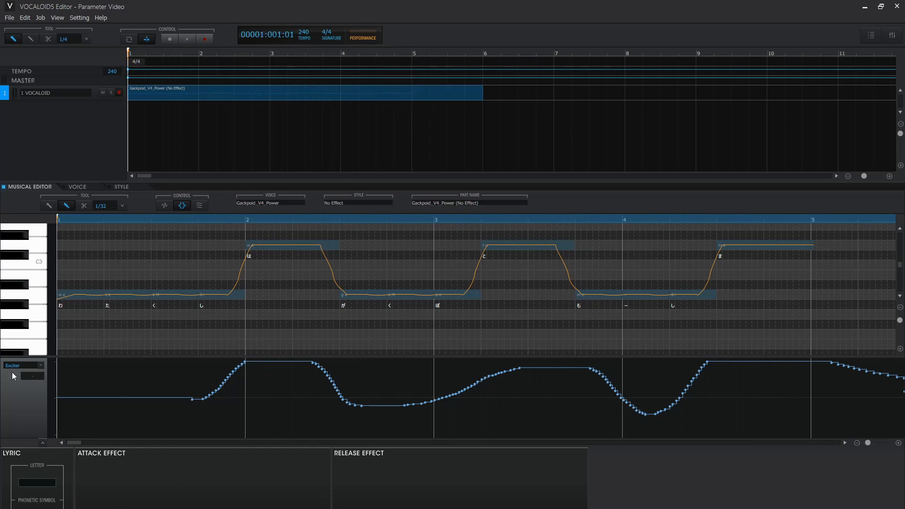
- Show the Dynamics curve in the control parameter lane and play the phrase
left_click(42, 366)
left_click(31, 380)
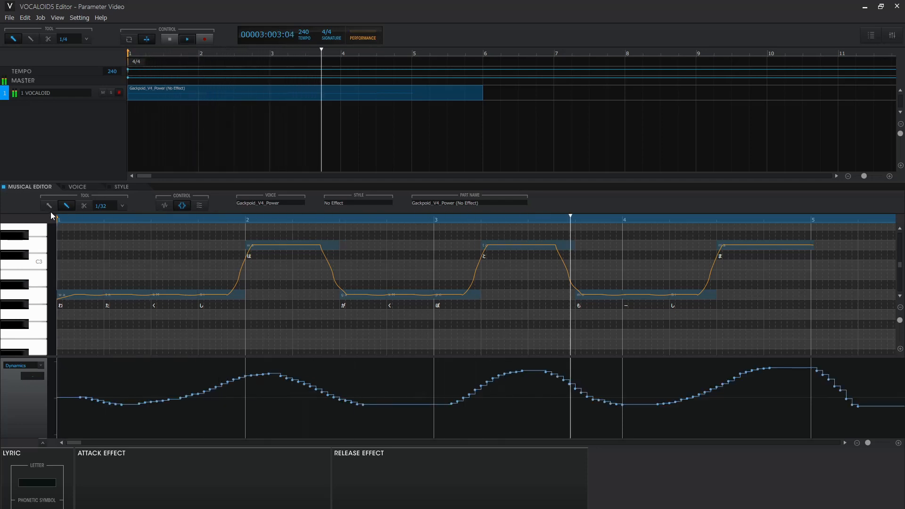
key("space")
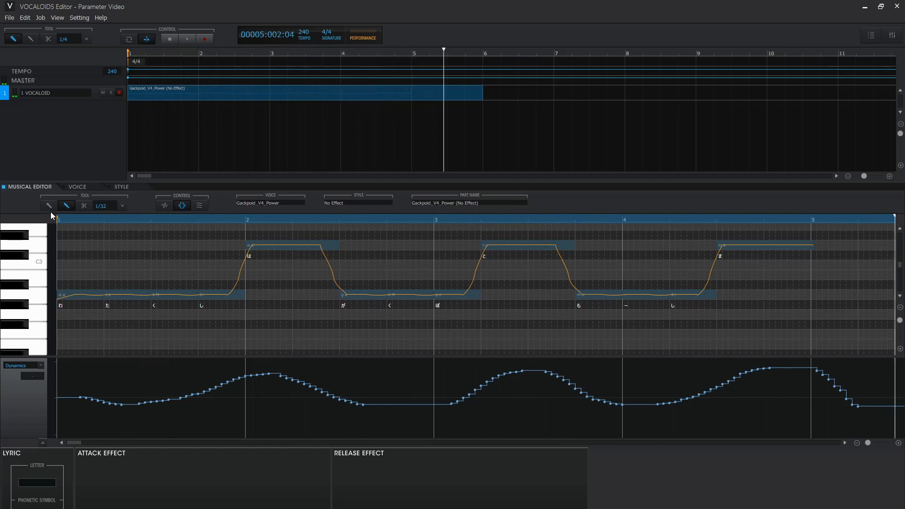
- Play the phrase from the start of measure 1 with the stepped Growl curve in place
left_click(63, 219)
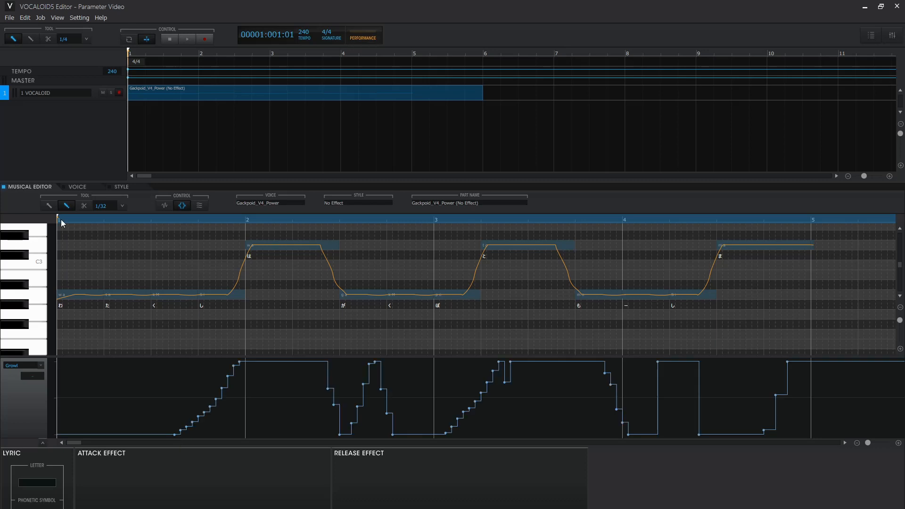
key("space")
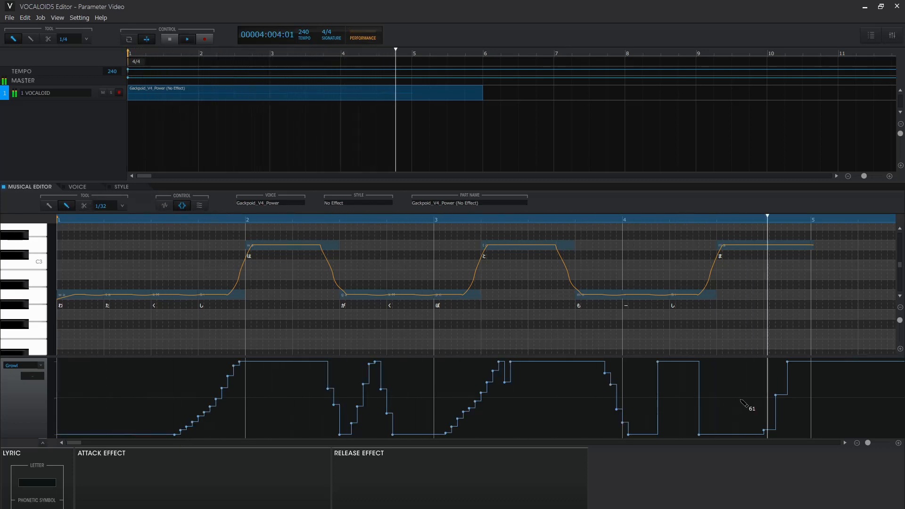
key("space")
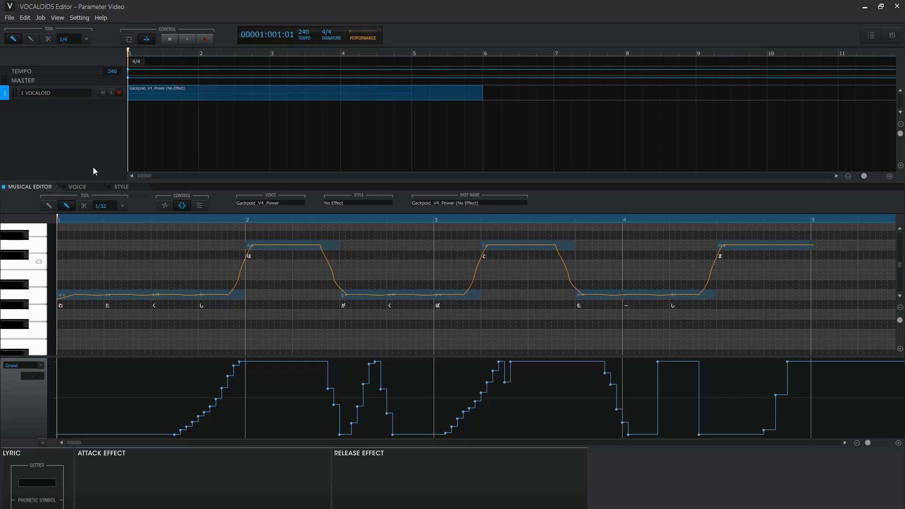
- Change the part's voice to Fukase_J_Normal and play the phrase with the Growl curve
left_click(78, 187)
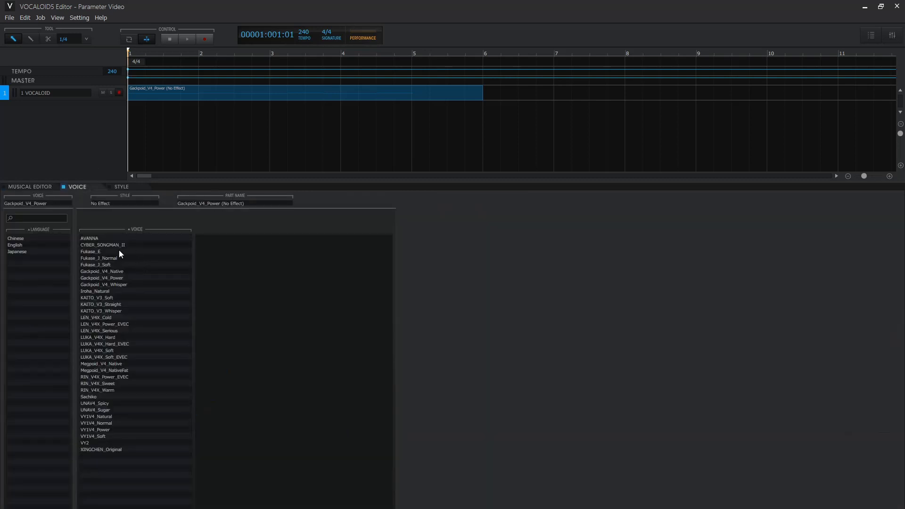
left_click(110, 258)
left_click(42, 186)
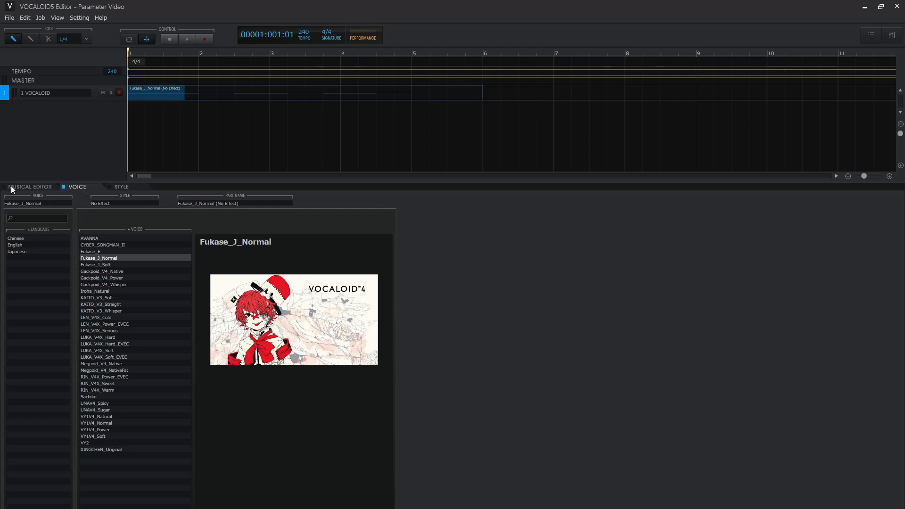
key("space")
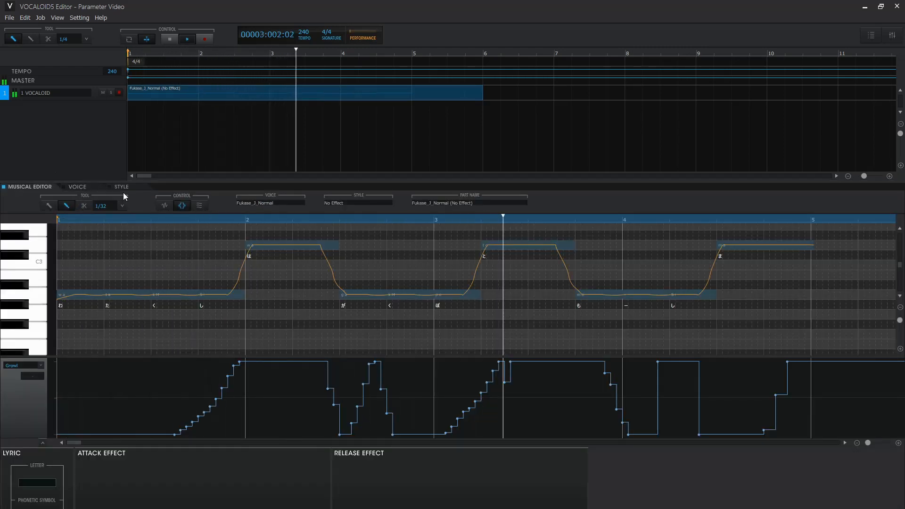
key("space")
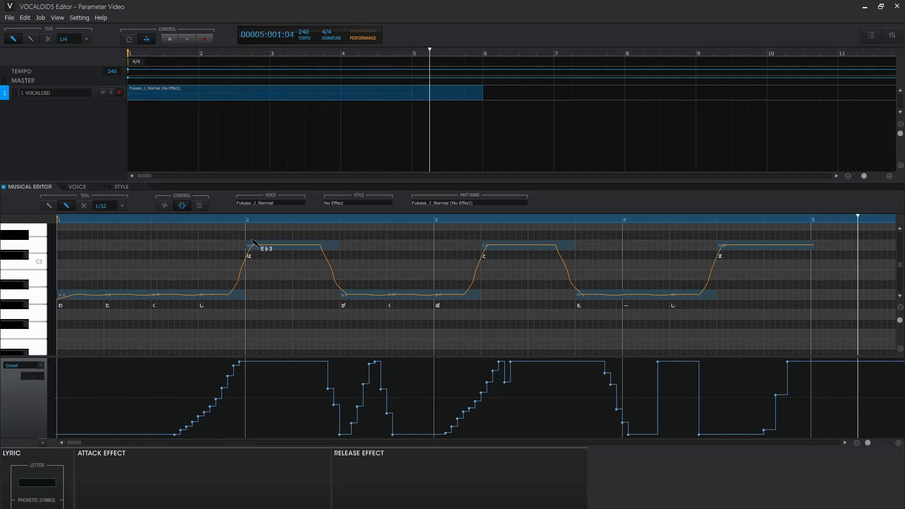
- Change the part's voice to KAITO_V3_Soft and play the phrase from the start
left_click(78, 187)
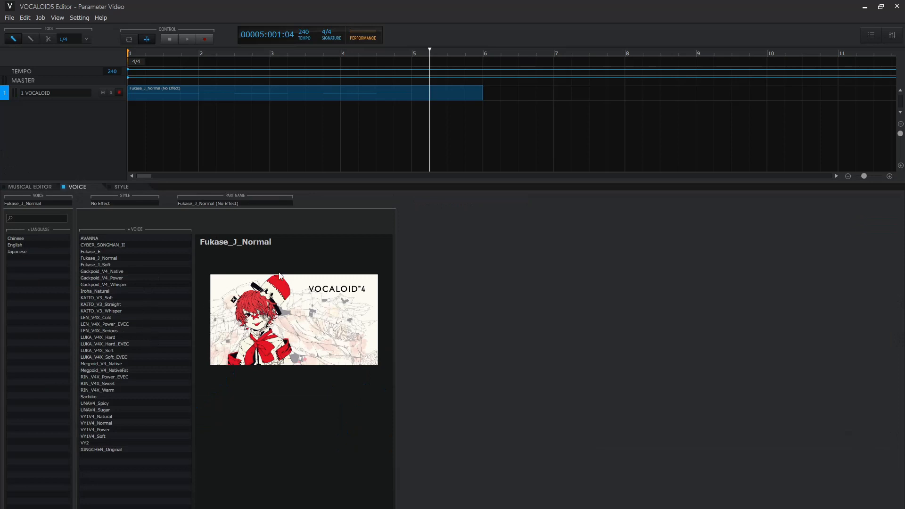
left_click(106, 299)
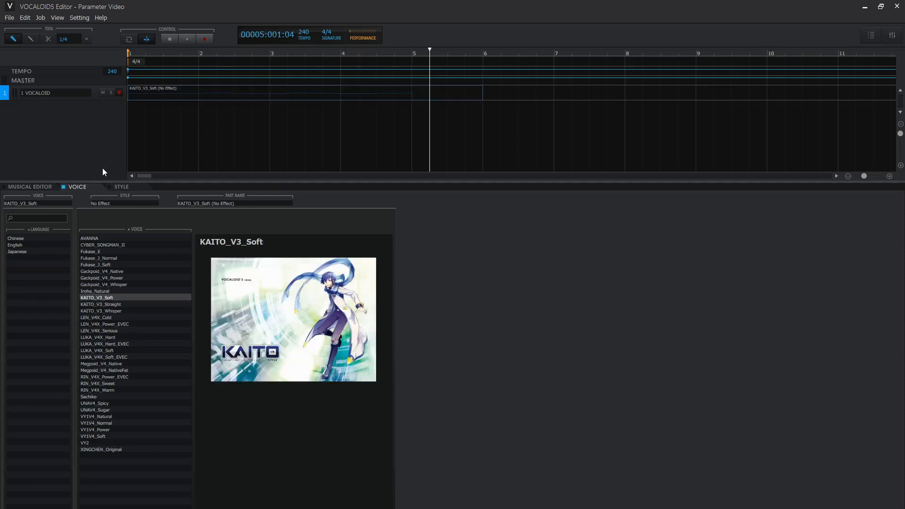
left_click(129, 49)
key("space")
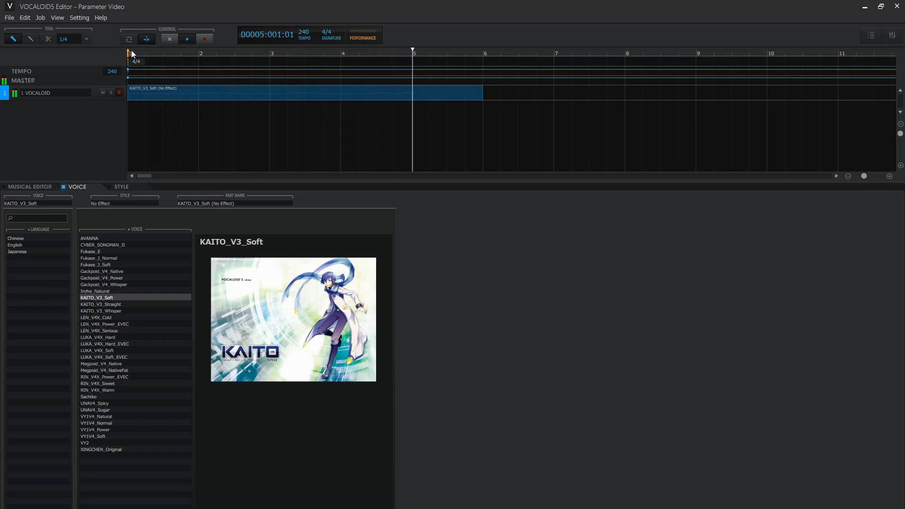
key("space")
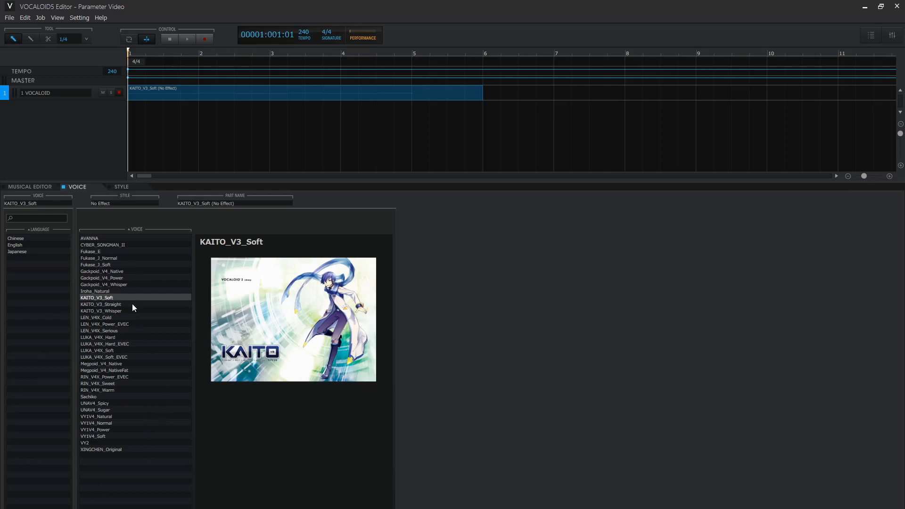
- Change the part's voice to Gackpoid_V4_Native and show the Breathiness parameter under the notes
left_click(114, 272)
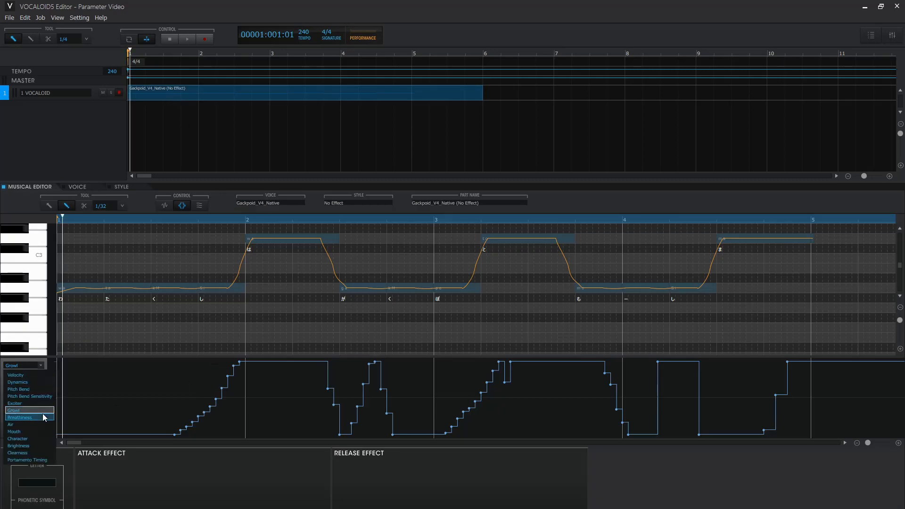
left_click(42, 368)
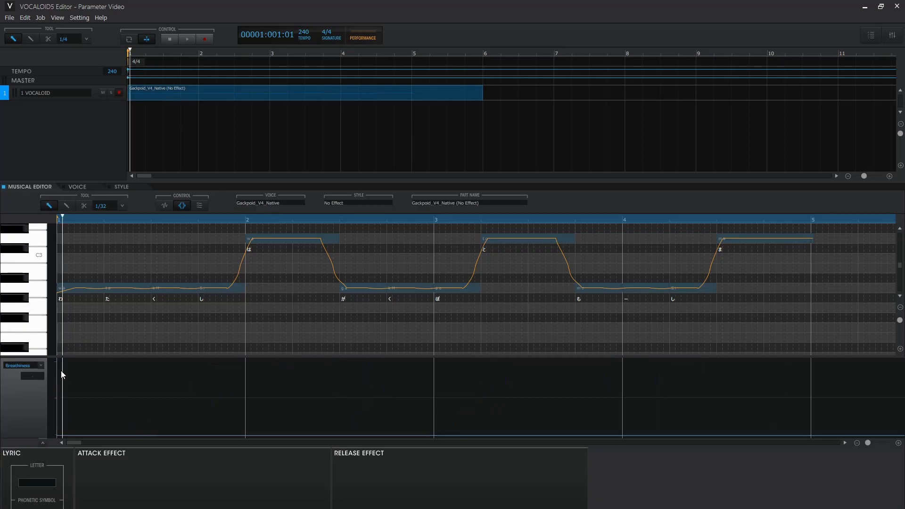
- Draw a Breathiness curve with the Pencil rising from zero at measure 1 to the maximum in measure 3, and play the phrase
right_click(64, 374)
left_click(100, 389)
mouse_move(60, 436)
left_mouse_down()
mouse_move(185, 398)
mouse_move(511, 362)
left_mouse_up()
key("space")
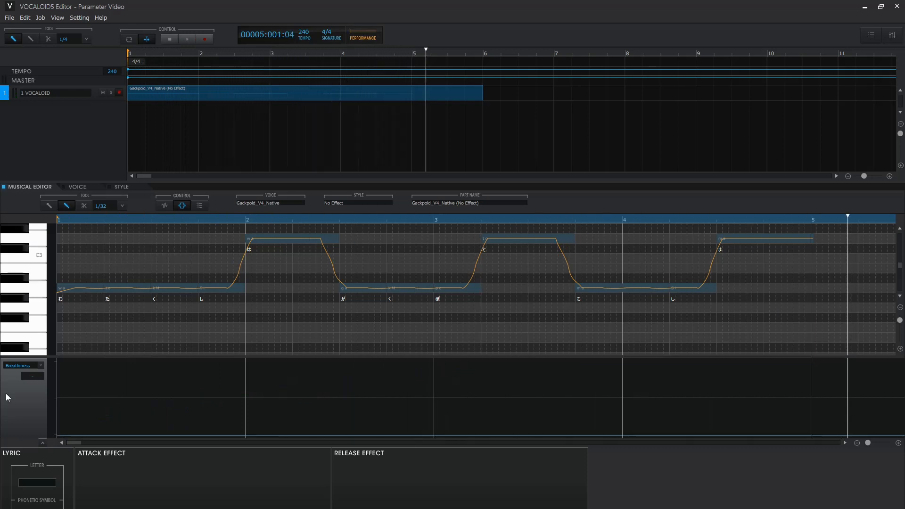
- Draw an Air curve that climbs from near zero at measure 1 to the maximum during measure 2, and play the phrase from the start
left_click(24, 366)
left_click(21, 441)
left_click_drag(59, 427, 190, 383)
left_click_drag(191, 382, 316, 362)
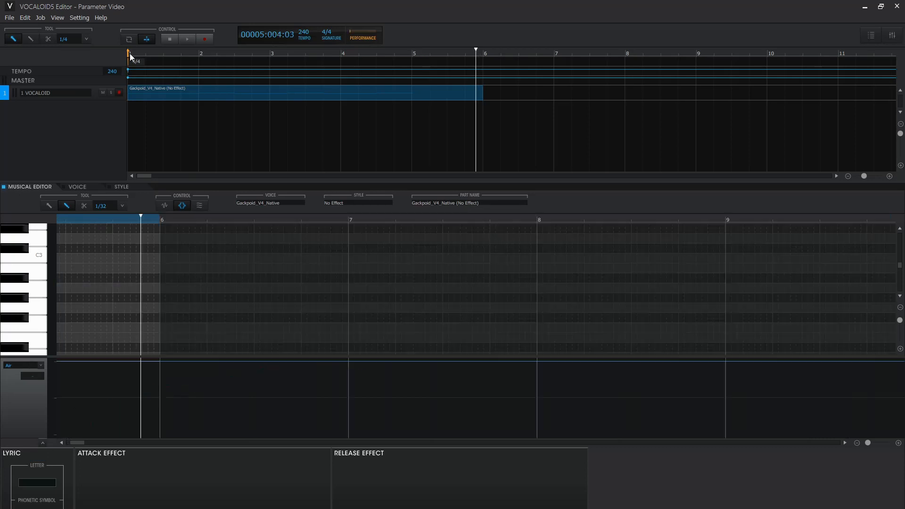
left_click(129, 53)
key("space")
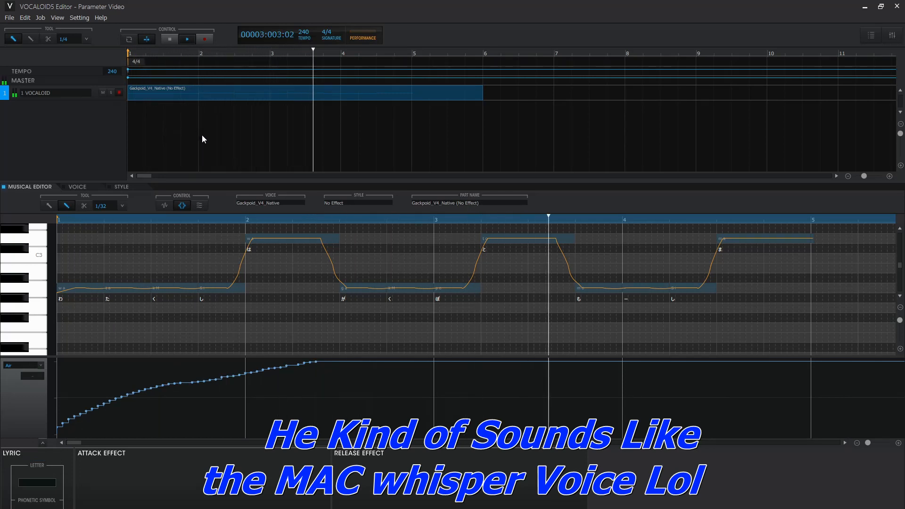
key("space")
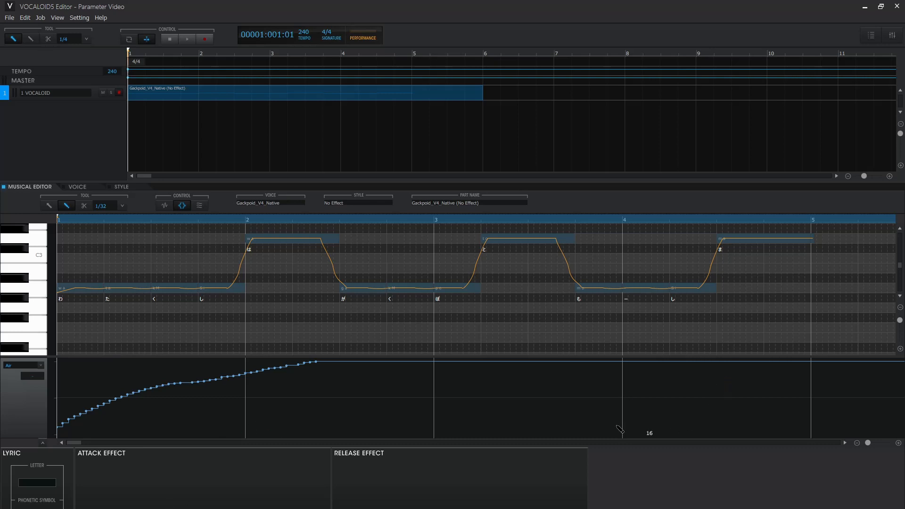
- Redraw the Air curve at zero until mid-measure 4 and rising almost to the maximum before measure 5, and play the end of the phrase
left_click_drag(667, 444, 56, 455)
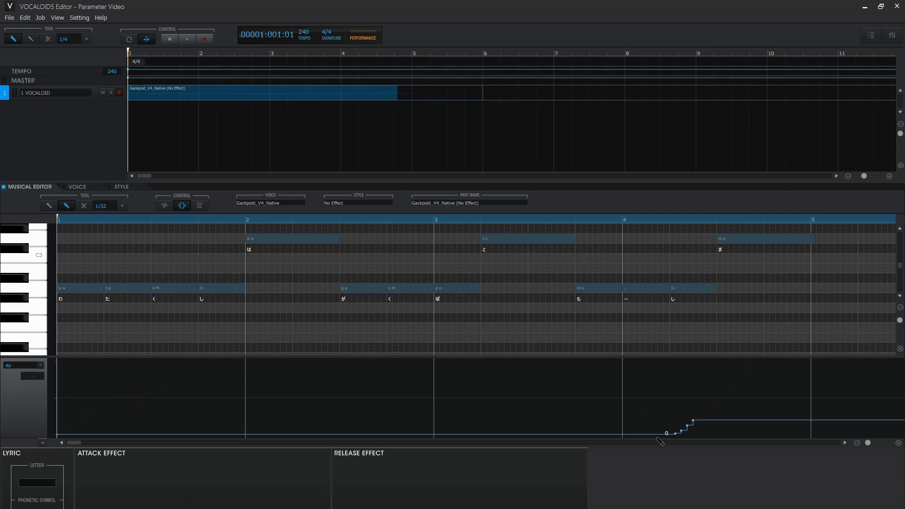
left_click_drag(695, 440, 869, 372)
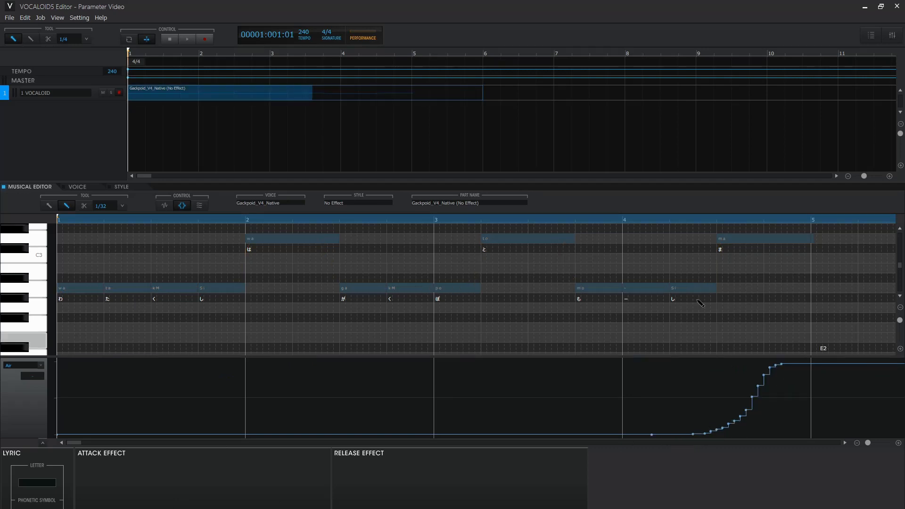
left_click(508, 221)
key("space")
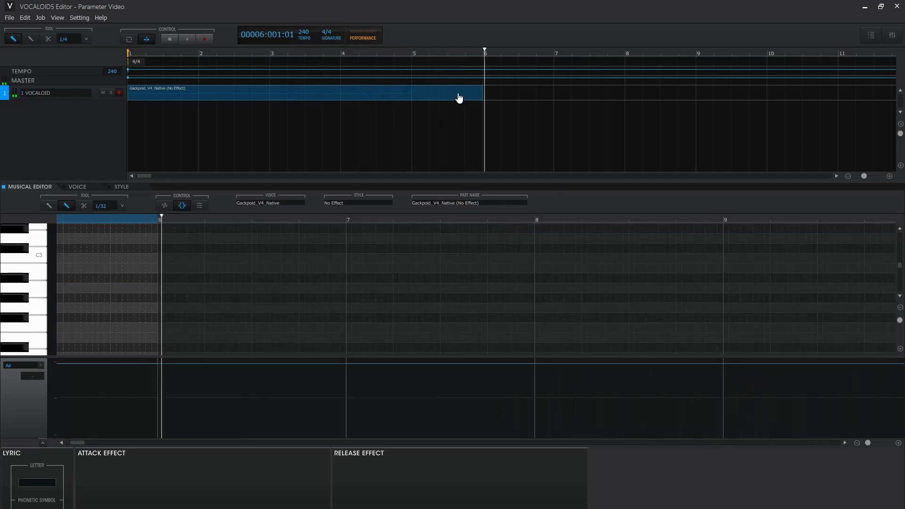
left_click(354, 55)
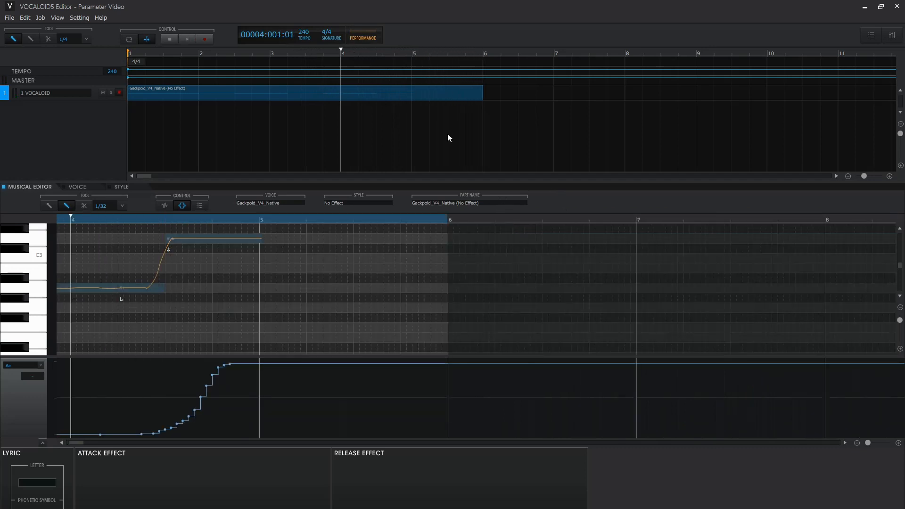
- Lower the Mouth value of every note to 0 with the Pencil and play the phrase from the start
left_click(24, 365)
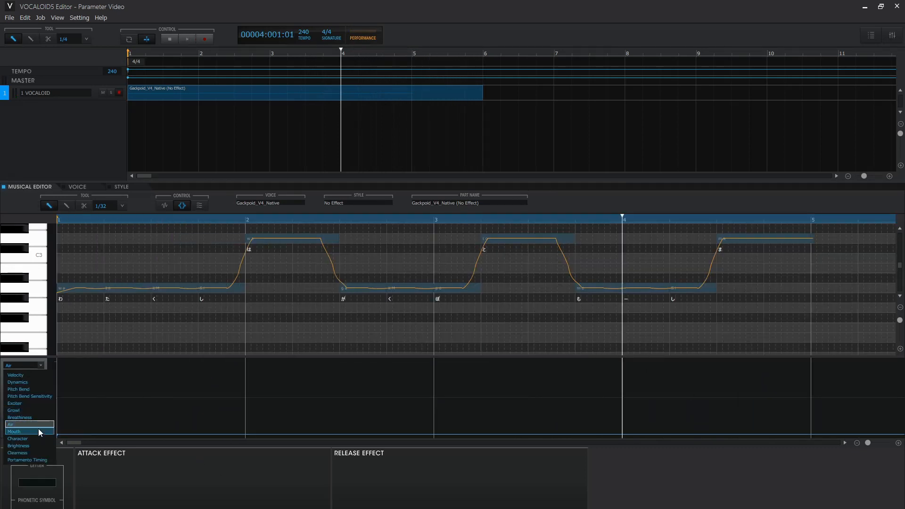
left_click(38, 431)
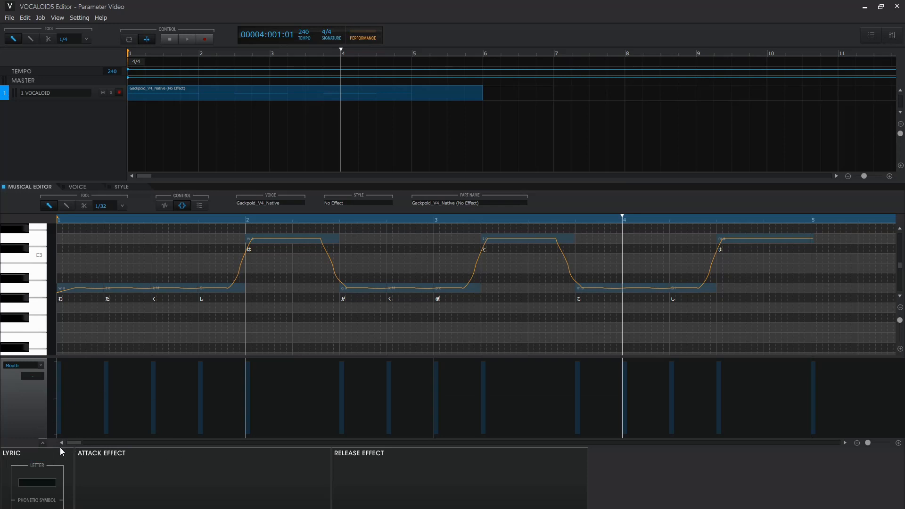
right_click(202, 420)
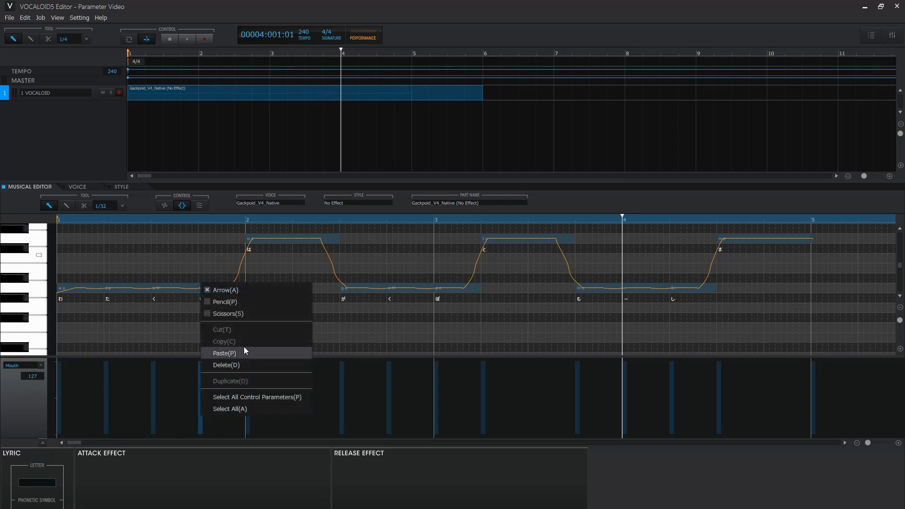
left_click(248, 308)
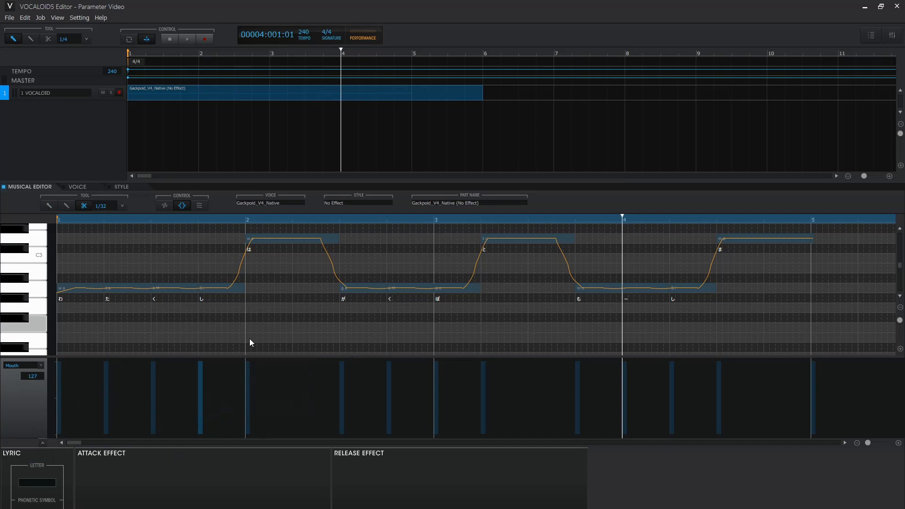
right_click(219, 413)
left_click(265, 296)
left_click_drag(827, 438, 54, 437)
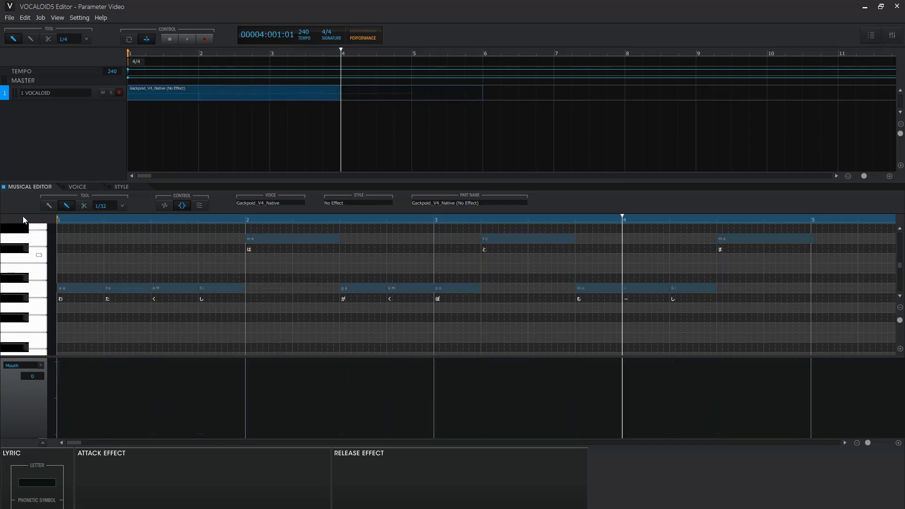
left_click(61, 220)
key("space")
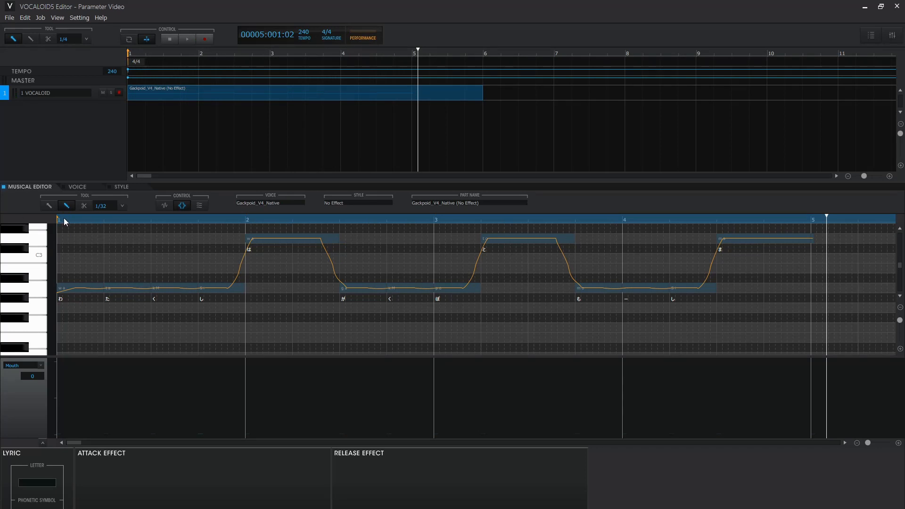
- Undo the Mouth change on all notes and play the phrase from the start for comparison
left_click(64, 220)
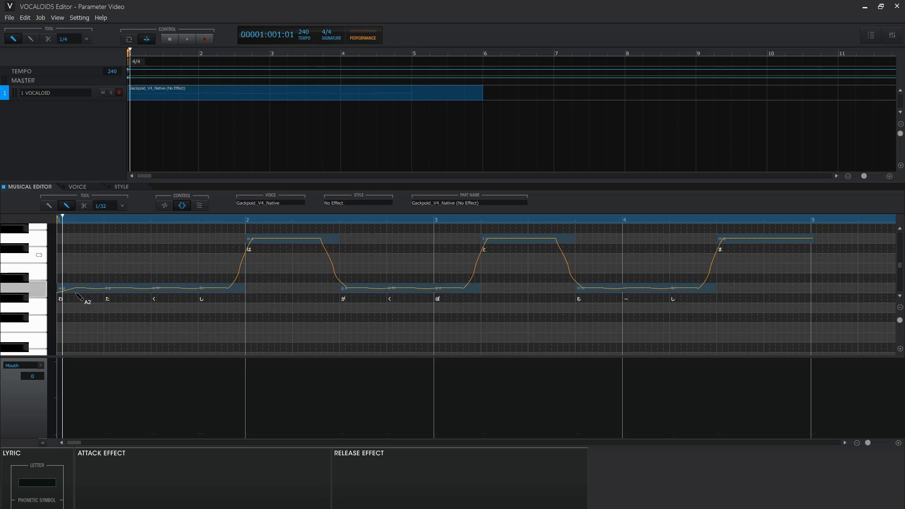
key("ctrl+z")
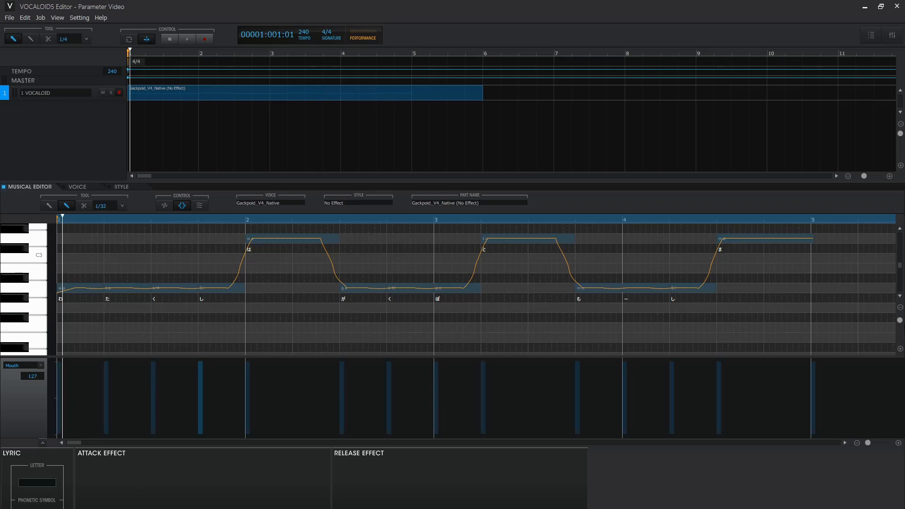
left_click(59, 216)
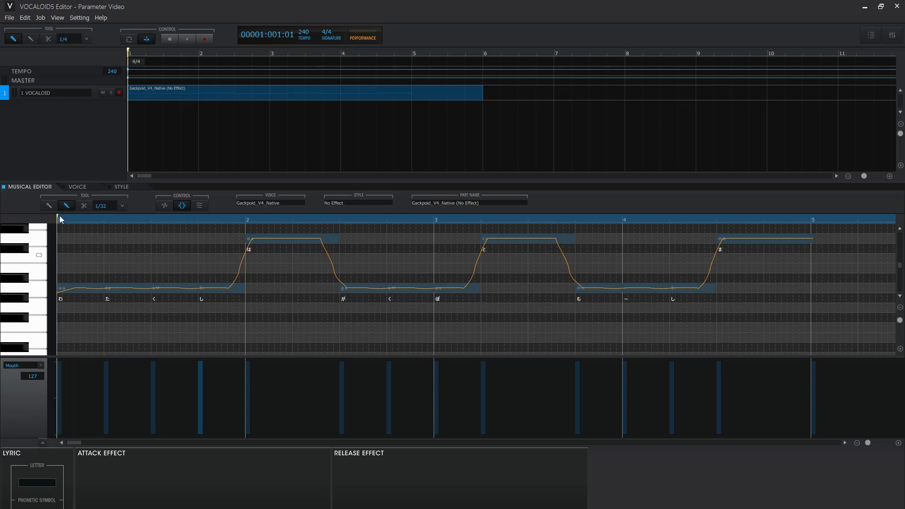
key("space")
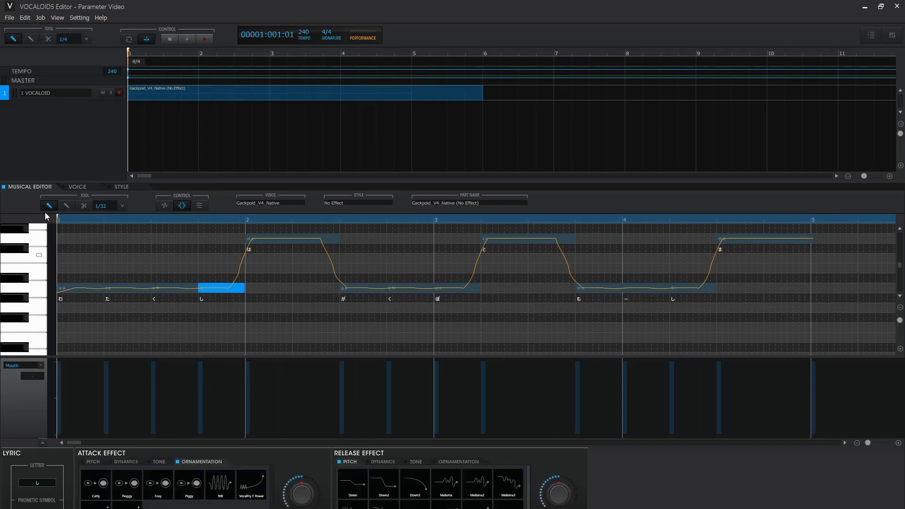
- Draw a Character curve that dips in measure 2, rises in measure 3, falls in measure 4 and reaches maximum before measure 5, and play it
left_click(28, 364)
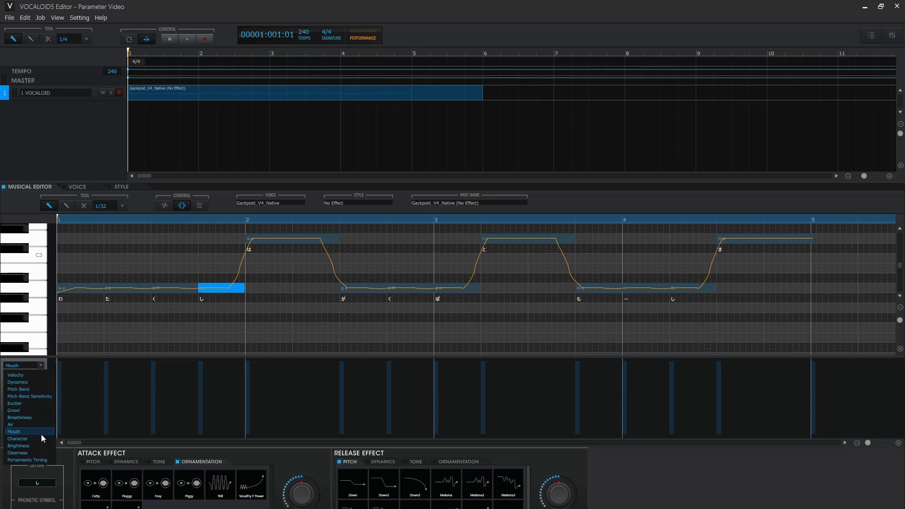
left_click(41, 436)
left_click(63, 223)
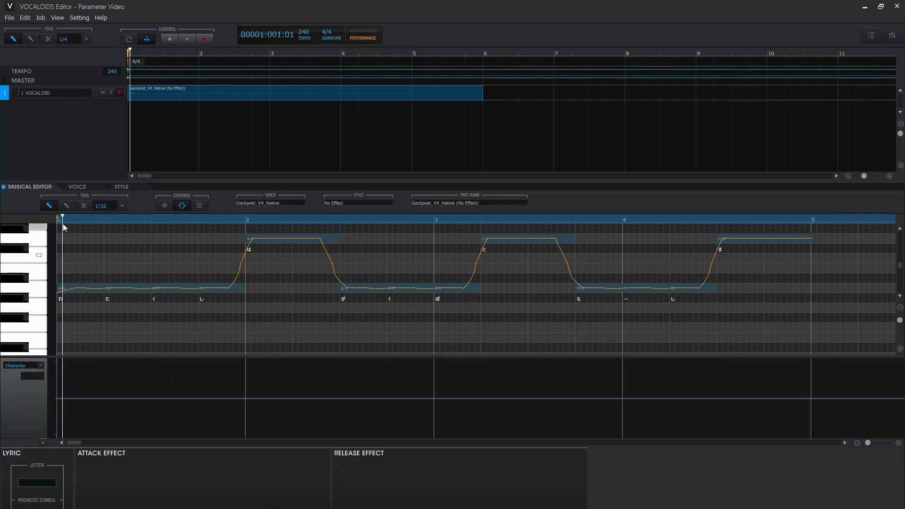
right_click(122, 389)
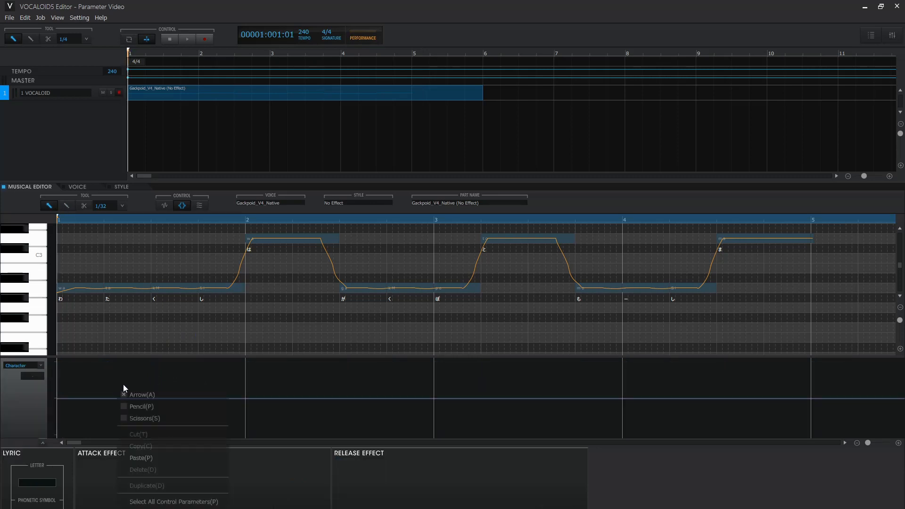
left_click(161, 404)
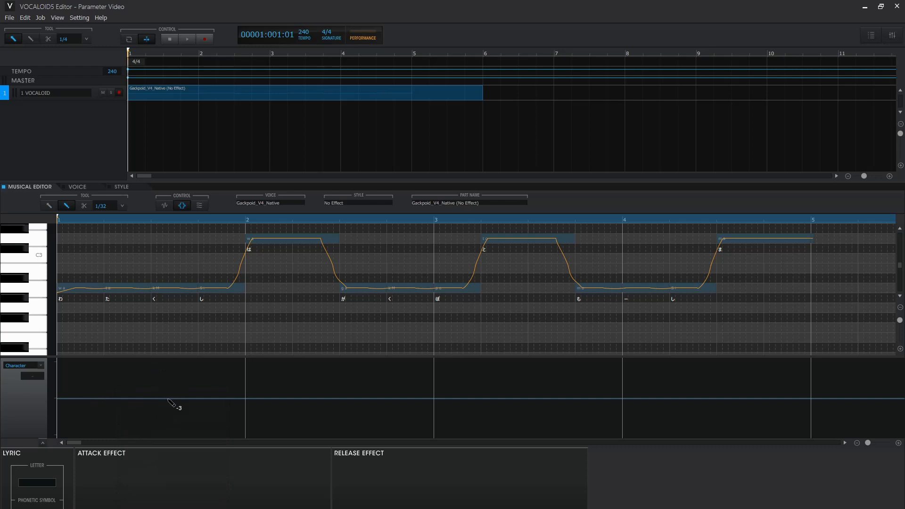
mouse_move(169, 400)
left_mouse_down()
mouse_move(208, 443)
mouse_move(245, 295)
mouse_move(202, 429)
mouse_move(177, 417)
mouse_move(186, 419)
mouse_move(181, 431)
mouse_move(175, 405)
mouse_move(193, 361)
mouse_move(210, 355)
mouse_move(161, 414)
mouse_move(55, 403)
left_mouse_up()
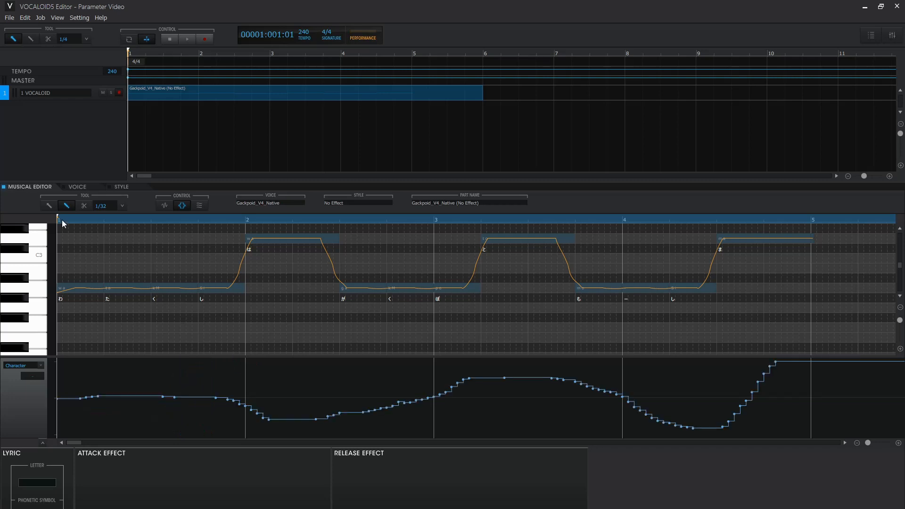
key("space")
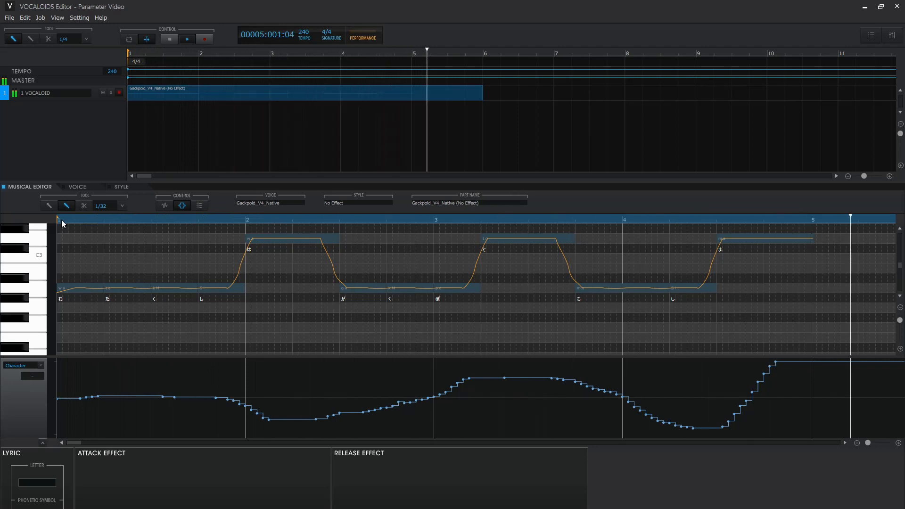
key("space")
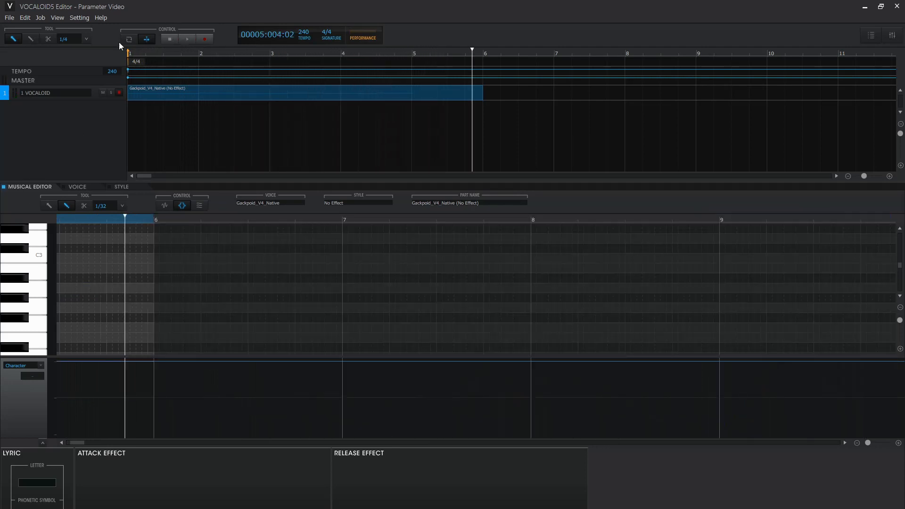
left_click(134, 54)
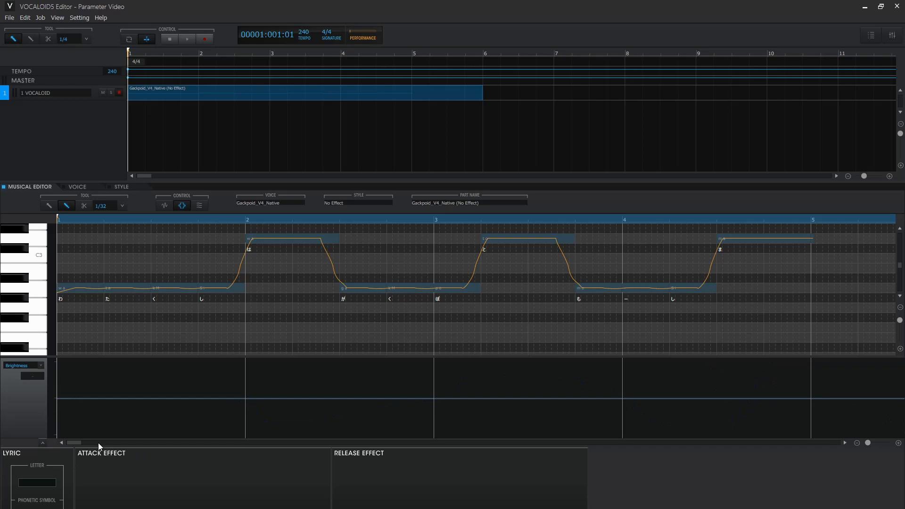
- Raise the three high notes は, と and ま by one octave and play the phrase from the start
right_click(760, 303)
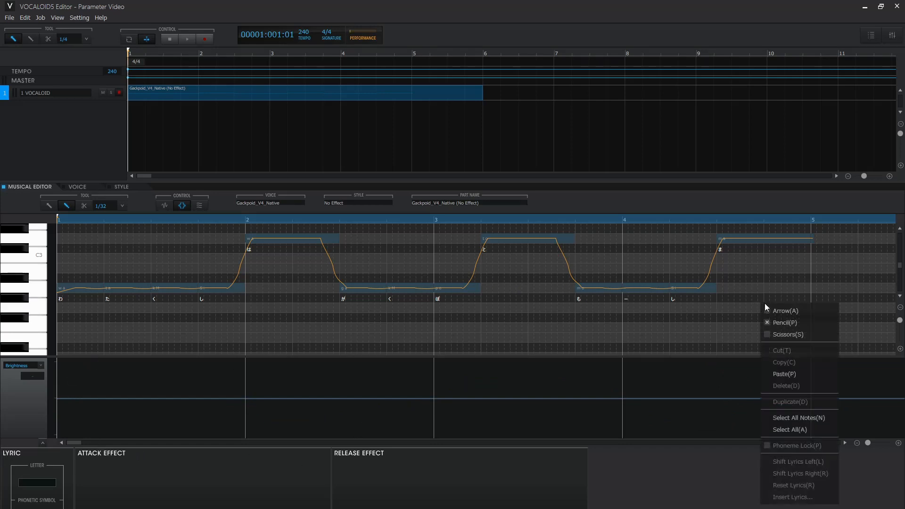
left_click(780, 316)
scroll(889, 262, "up", 3)
scroll(707, 264, "down", 3)
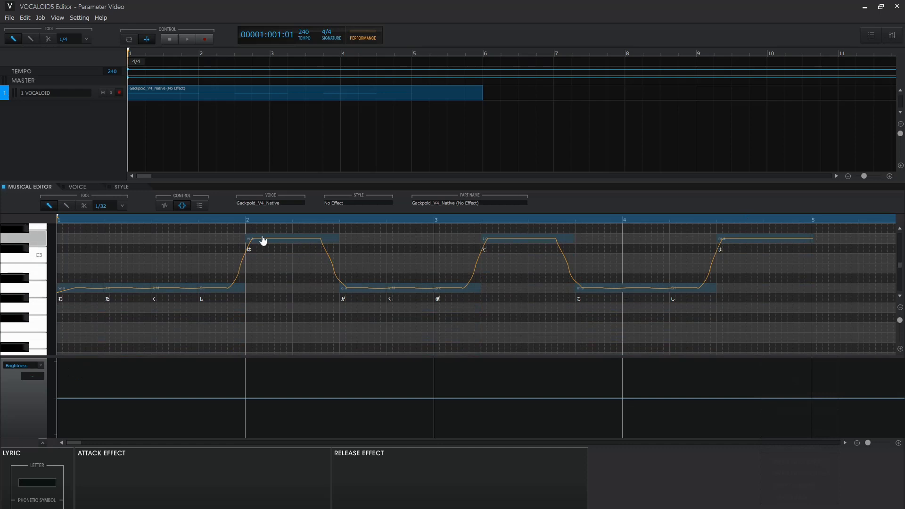
left_click(263, 240)
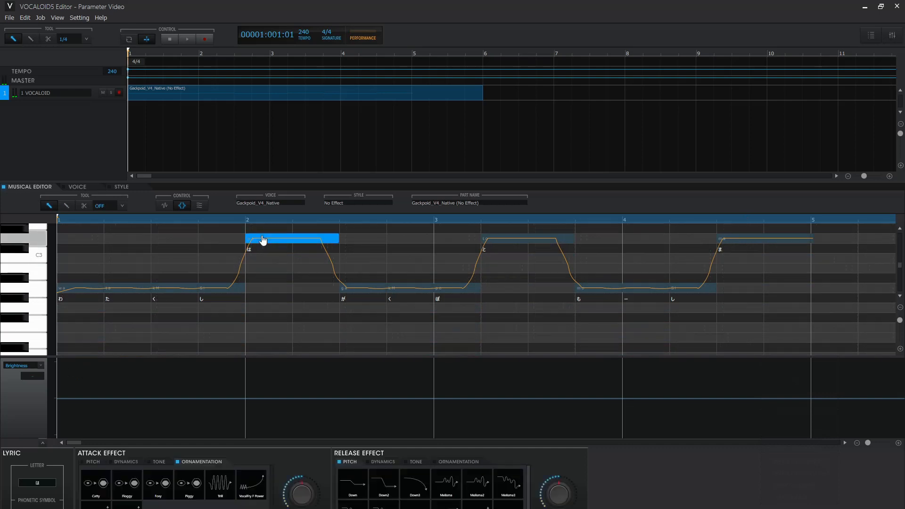
key("2")
key("ctrl+Up")
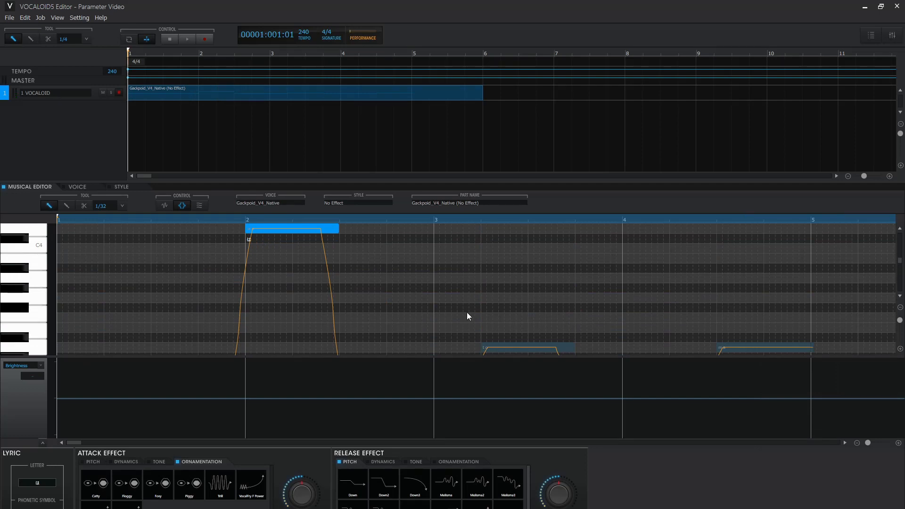
left_click(541, 347)
key("2")
key("ctrl+Up")
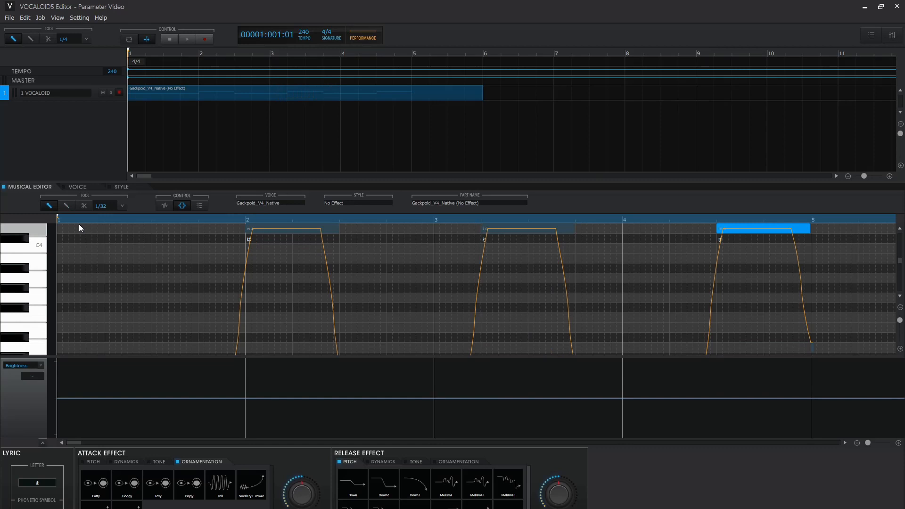
key("space")
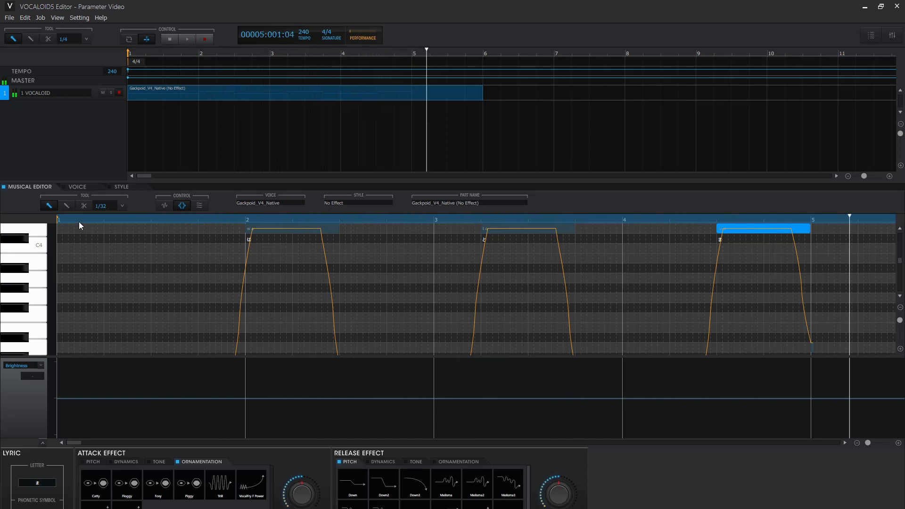
left_click(63, 222)
- Draw an Air curve with humps at measure 2 and mid-measure 3 and a rise to maximum before measure 5, and play the phrase
right_click(224, 391)
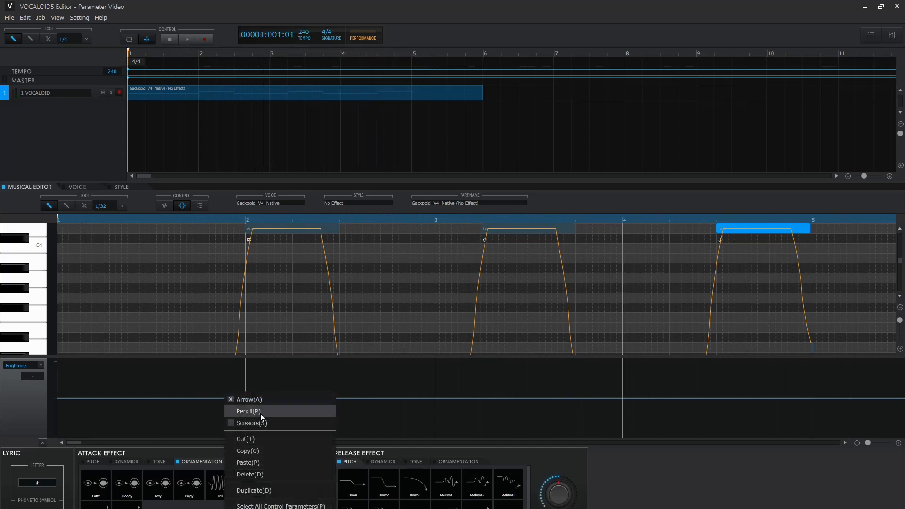
left_click(260, 410)
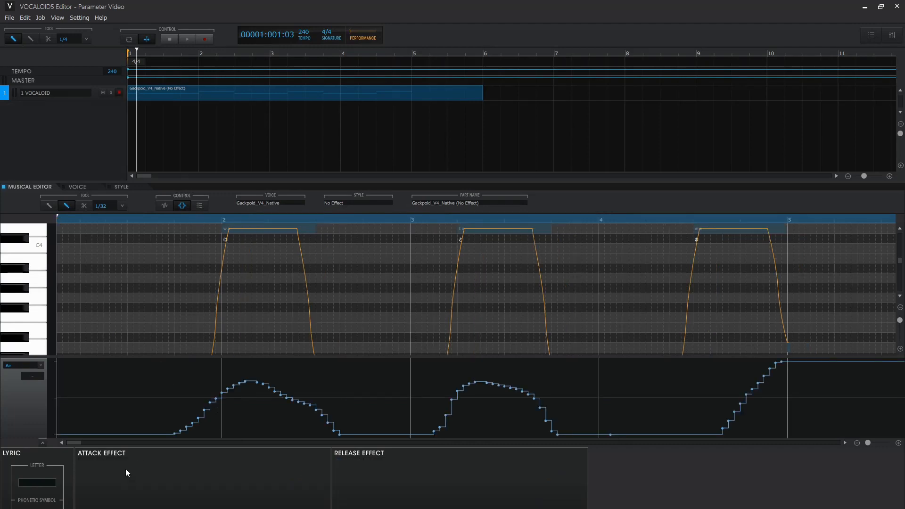
key("space")
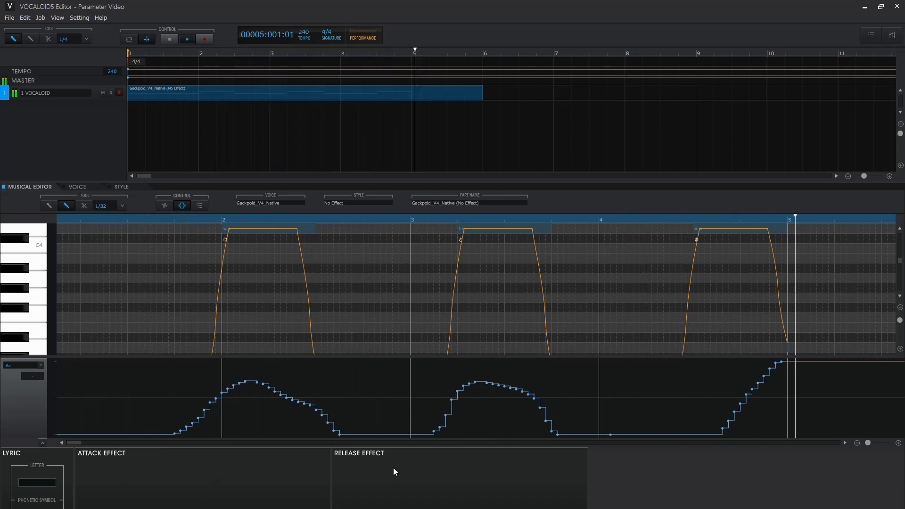
key("space")
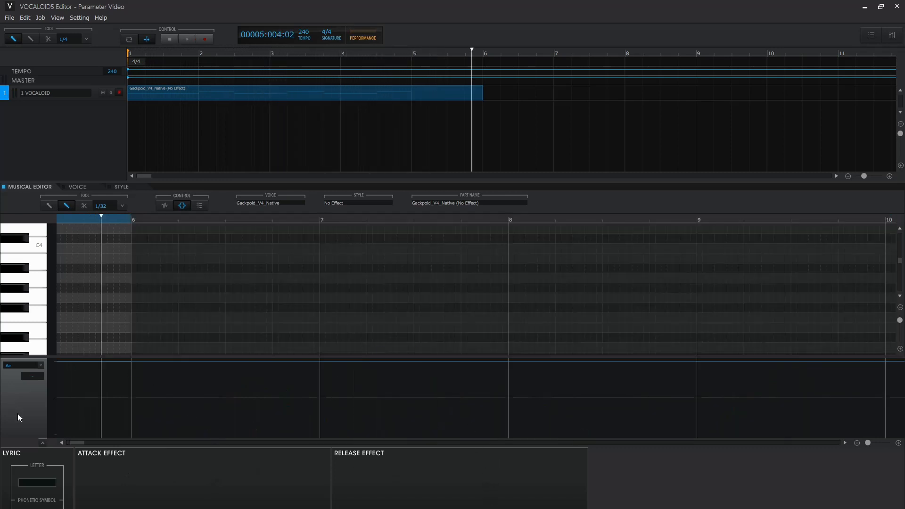
left_click_drag(73, 443, 10, 446)
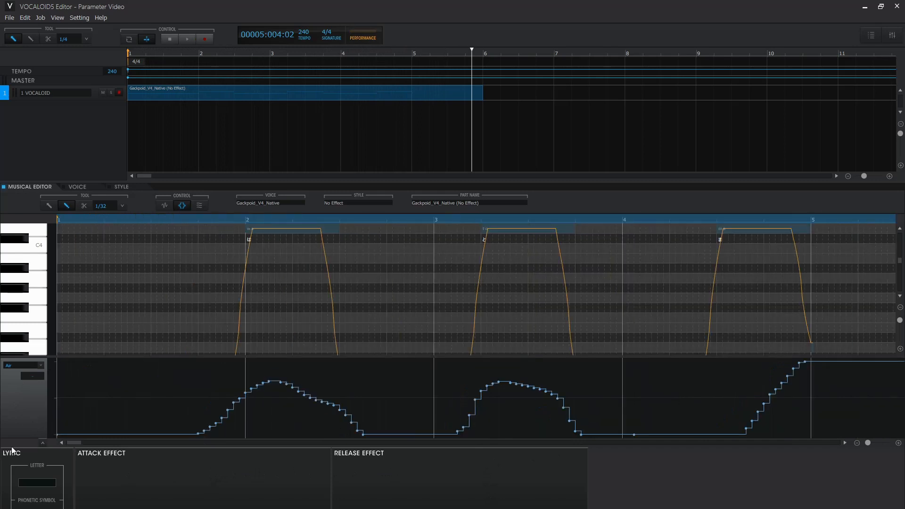
left_click(62, 218)
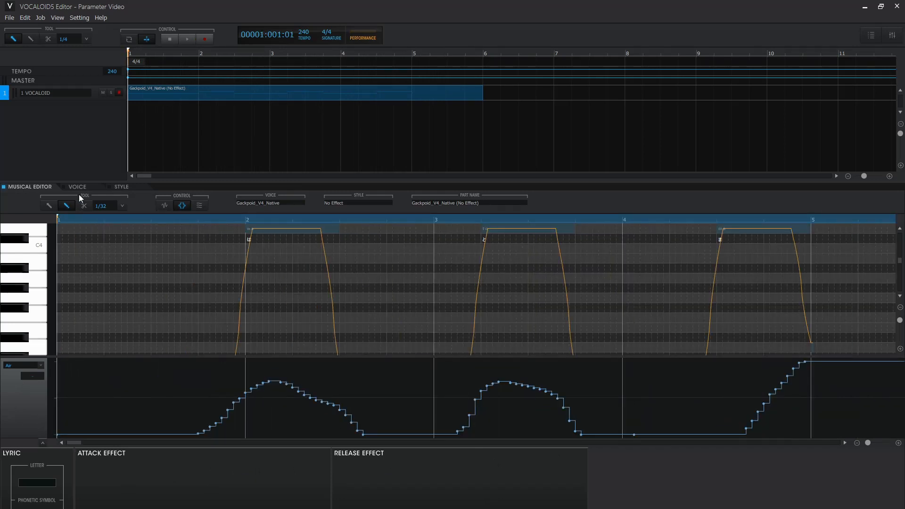
- Play the phrase from the start with Clearness raised to the maximum from beat 2 of measure 1, and undo the Clearness change
right_click(436, 421)
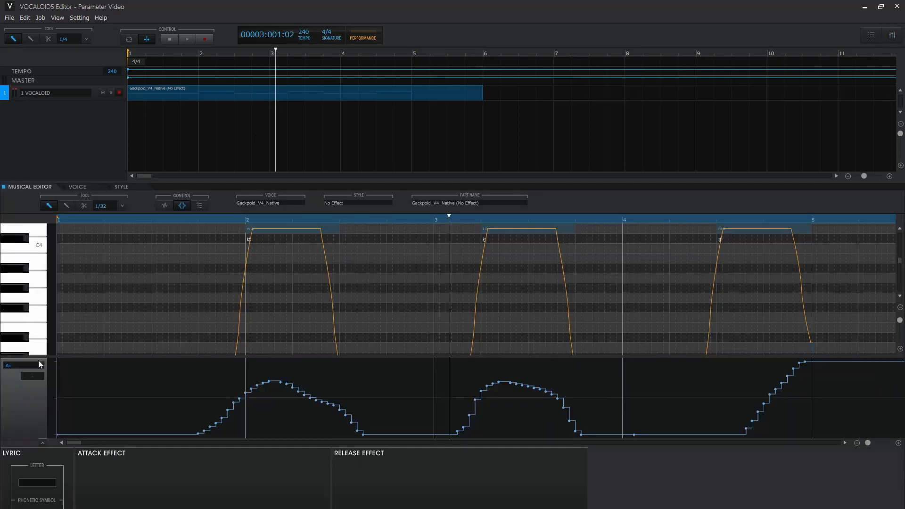
left_click(38, 362)
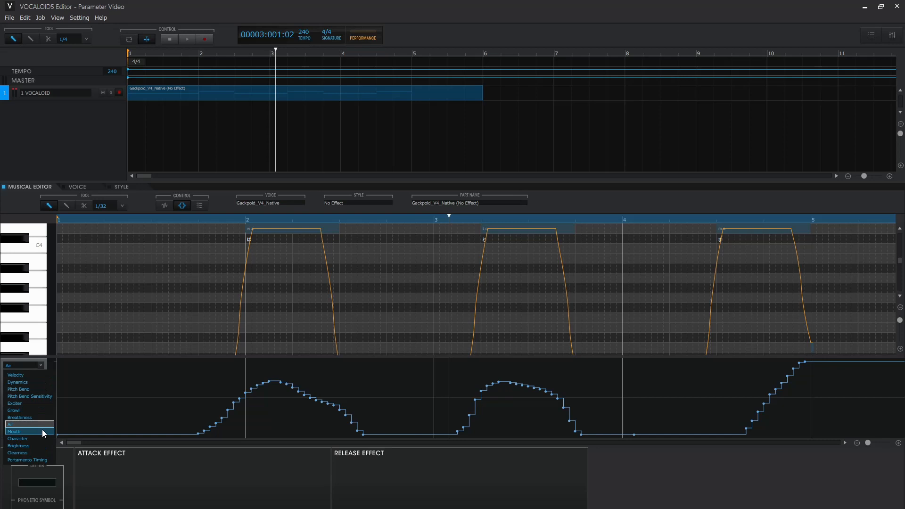
left_click(33, 453)
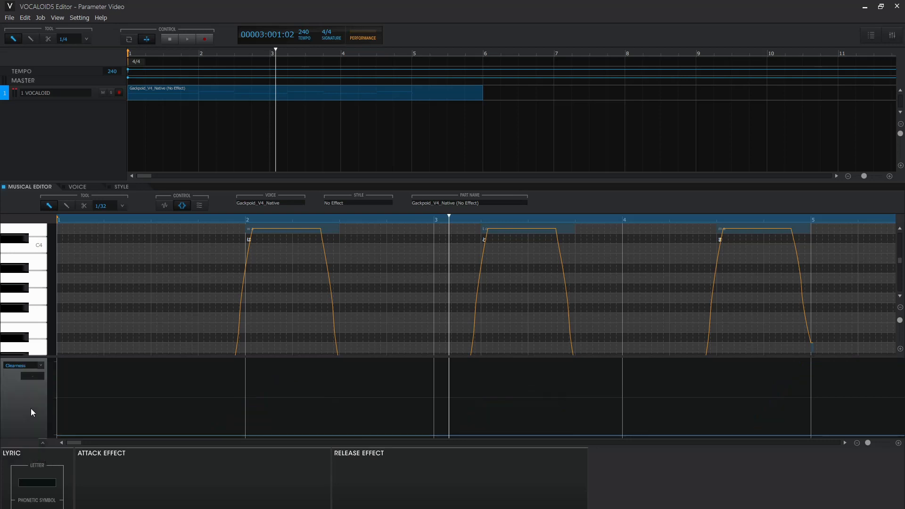
right_click(122, 401)
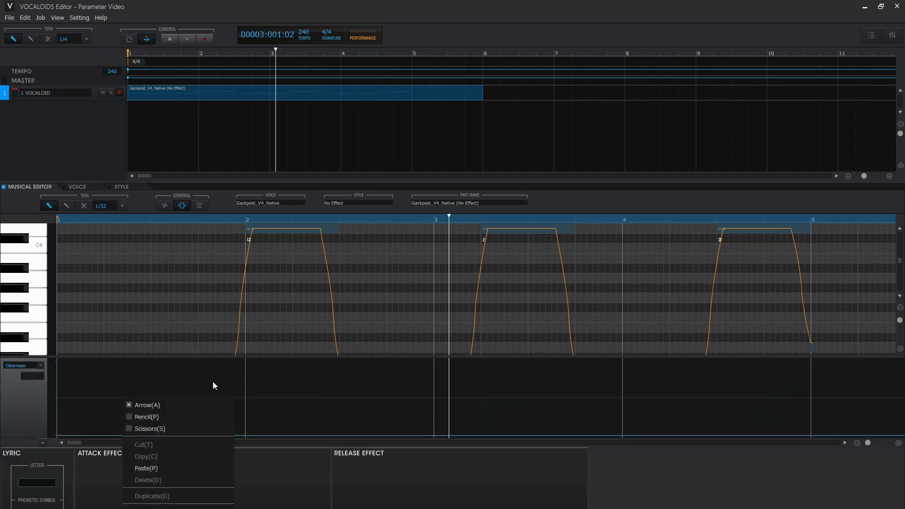
left_click(185, 418)
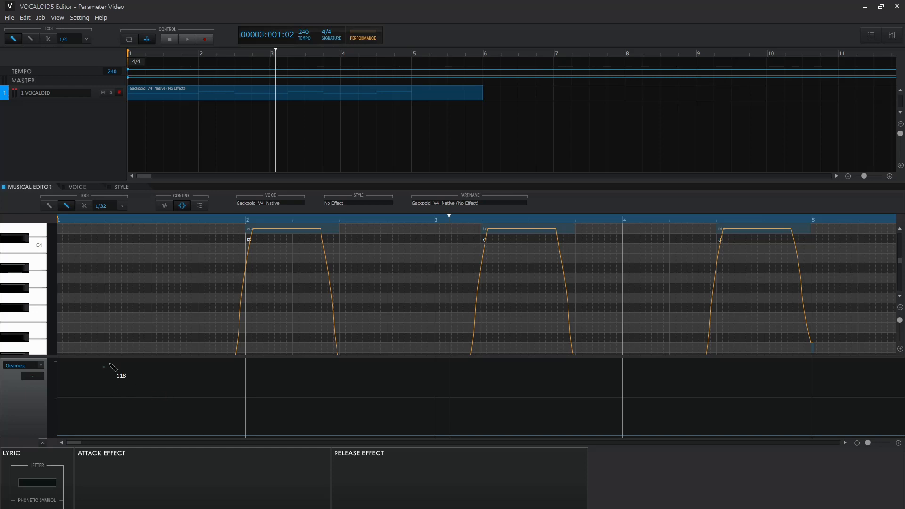
left_click_drag(104, 363, 110, 362)
left_click(135, 53)
key("space")
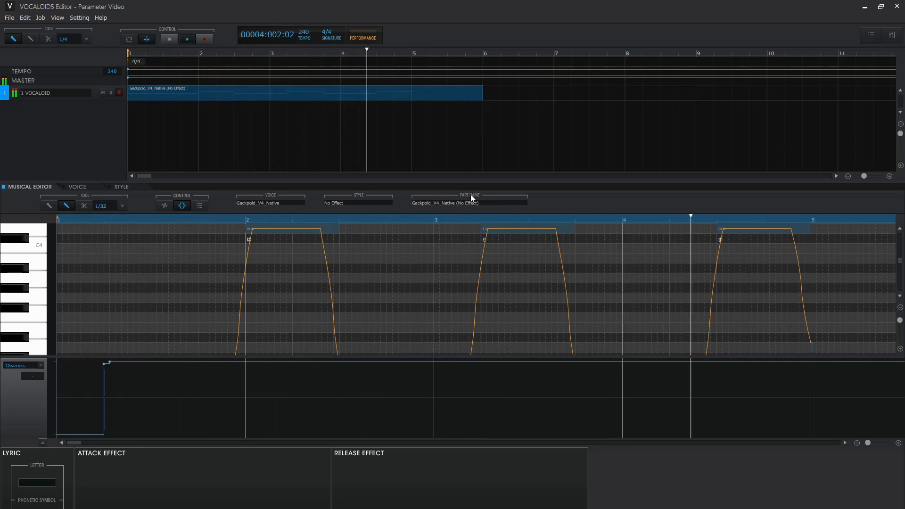
key("space")
key("ctrl+z")
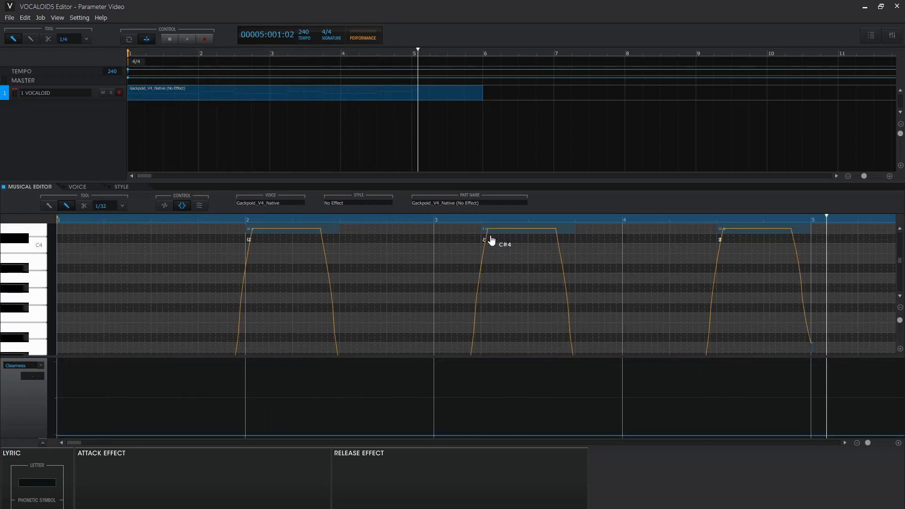
left_click(60, 217)
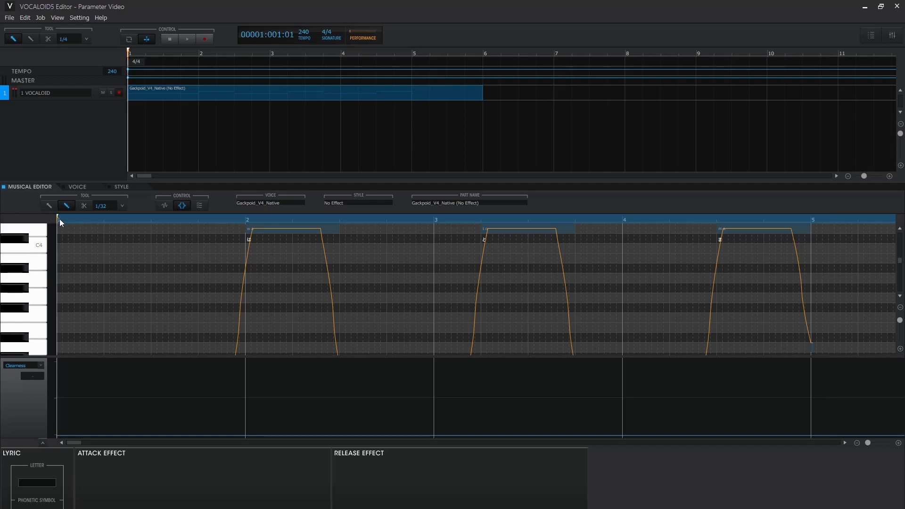
- Raise Portamento Timing to the maximum from the last beat of measure 1 onward and play the phrase from the start
left_click(36, 366)
left_click(19, 456)
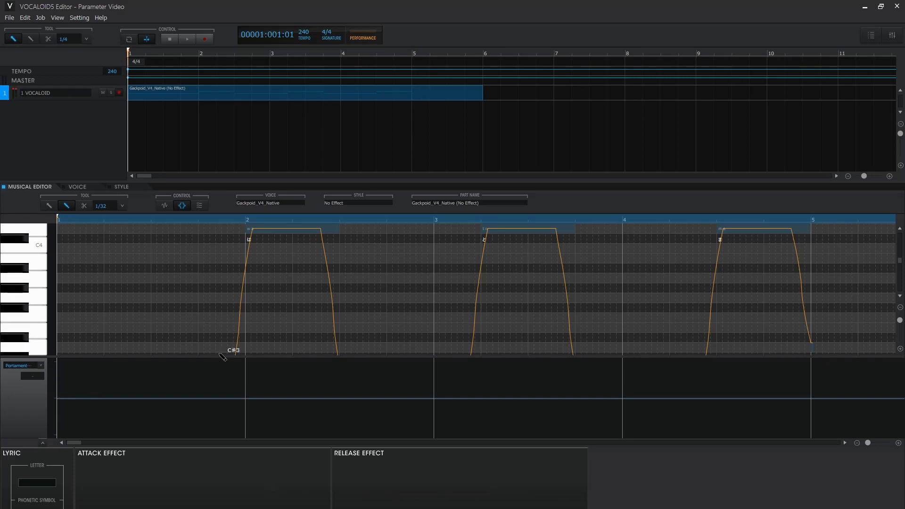
scroll(250, 297, "down", 3)
scroll(243, 305, "up", 3)
scroll(243, 305, "down", 3)
left_click_drag(209, 371, 304, 354)
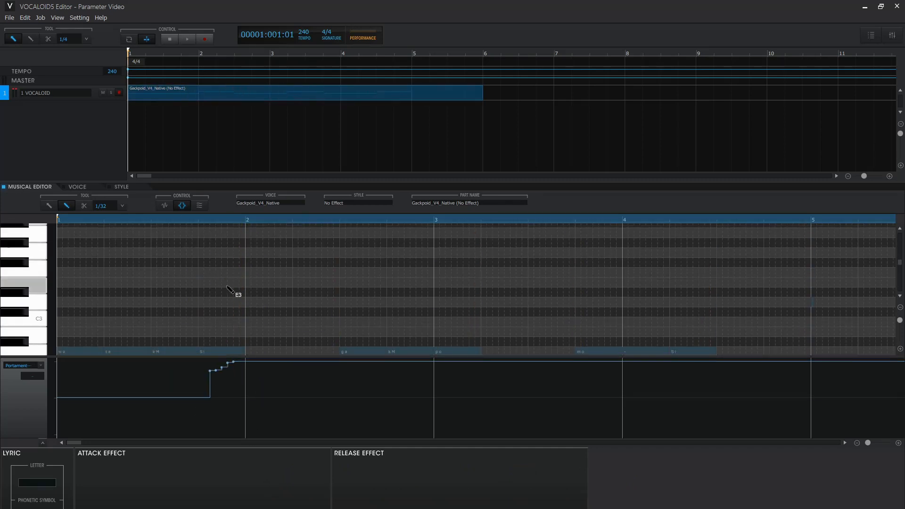
scroll(237, 296, "up", 3)
key("ctrl+z")
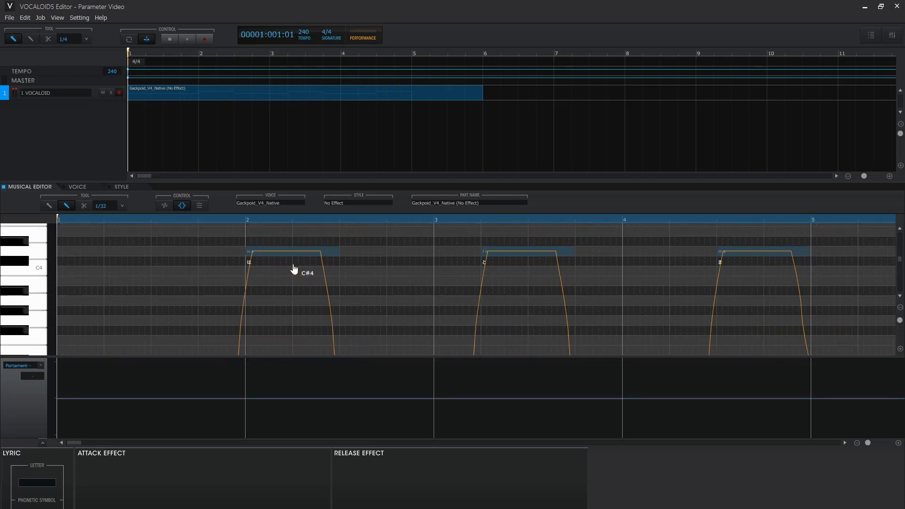
key("ctrl+y")
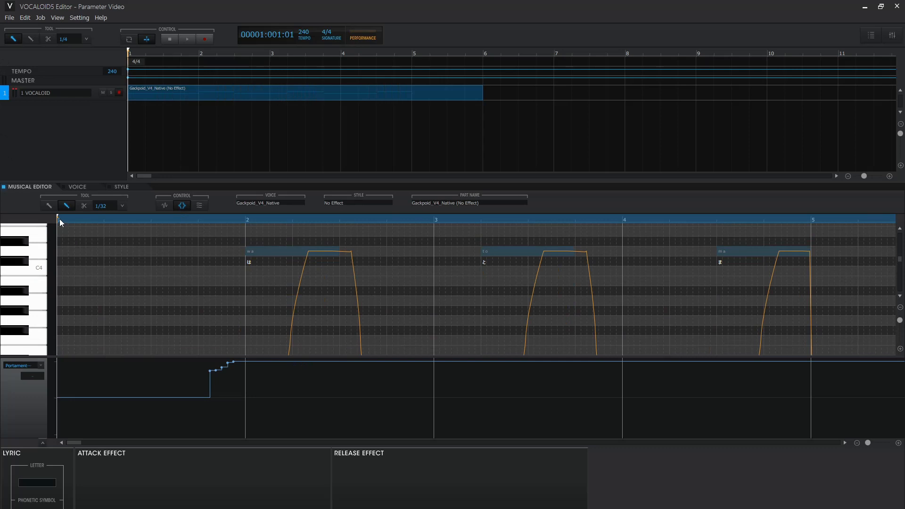
key("space")
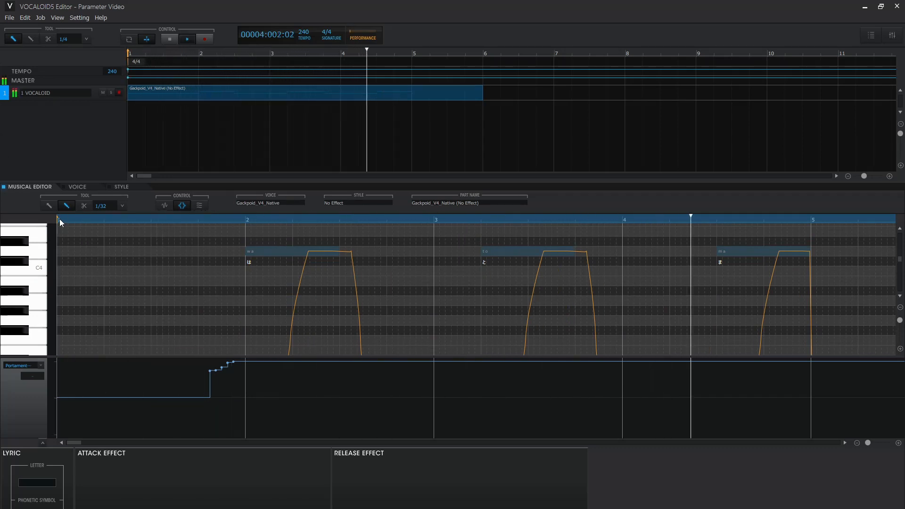
key("space")
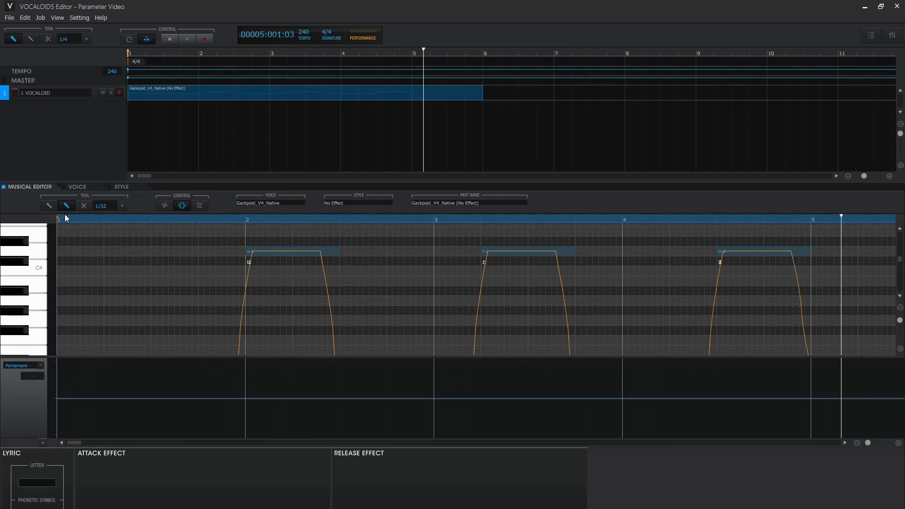
- Redraw Portamento Timing so it drops to the minimum late in measure 1, and play the phrase from the start
left_click(65, 219)
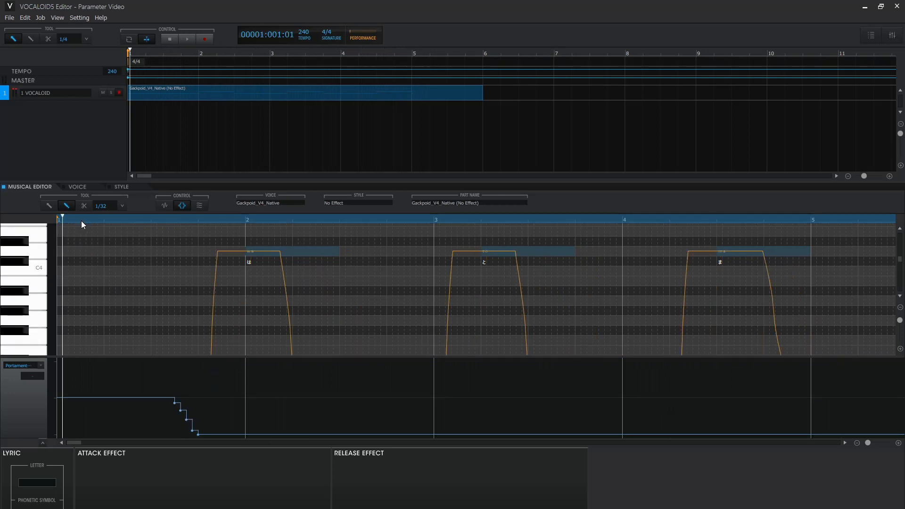
key("space")
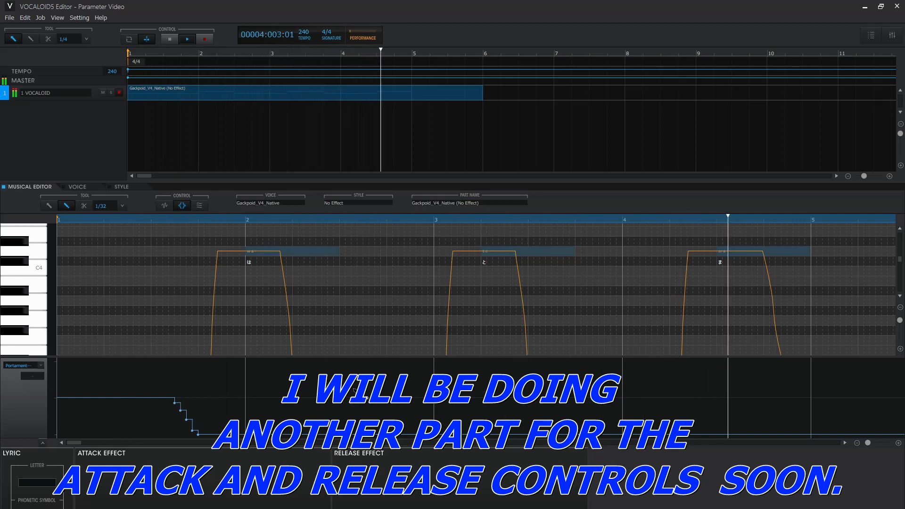
key("space")
left_click(69, 221)
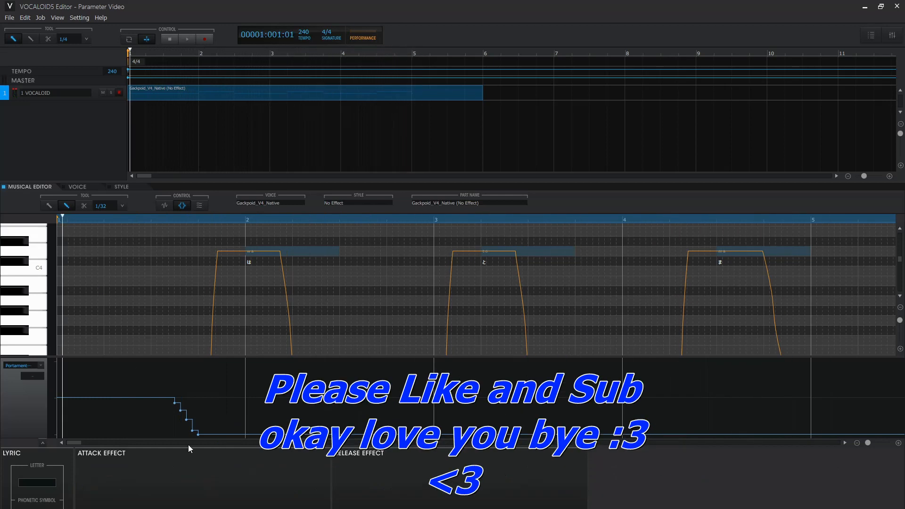